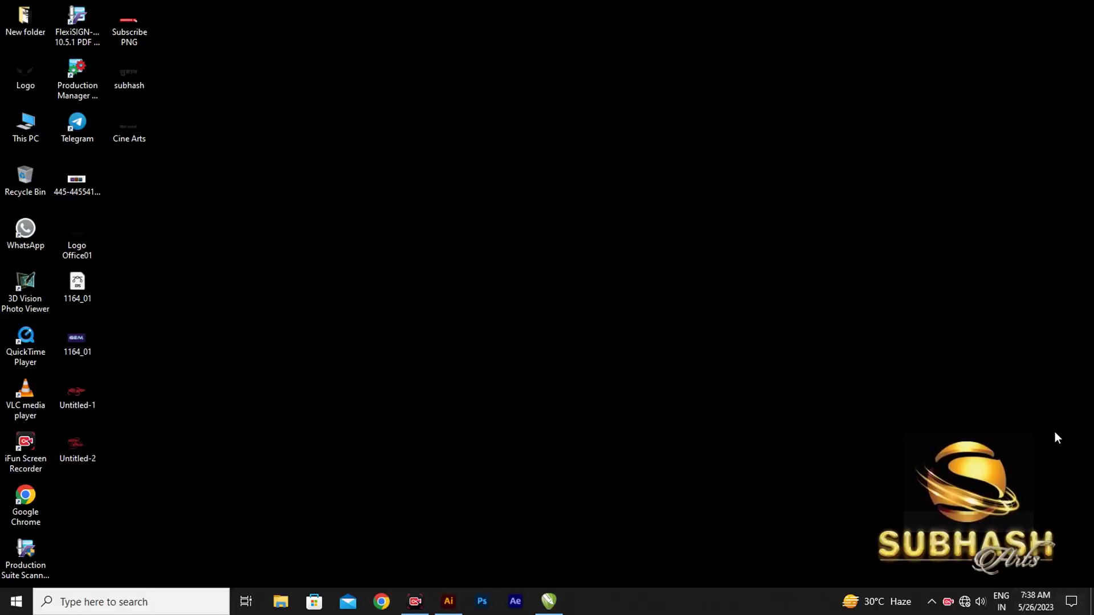
Step: Extract the password-protected 26-5-23 archive in Downloads to get 1164_01.eps
double_click(34, 128)
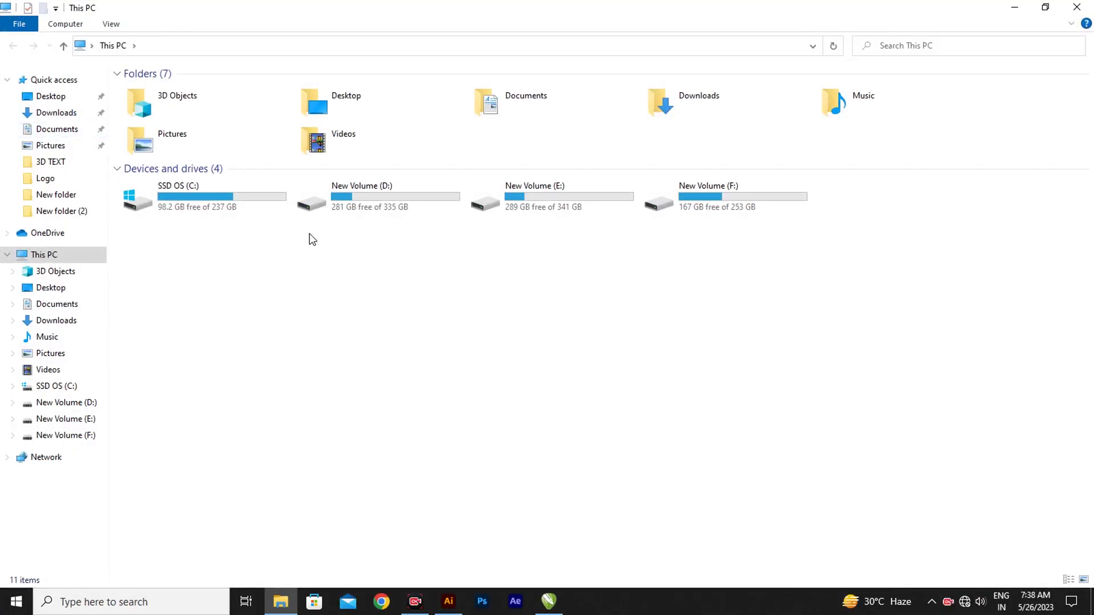
click(49, 114)
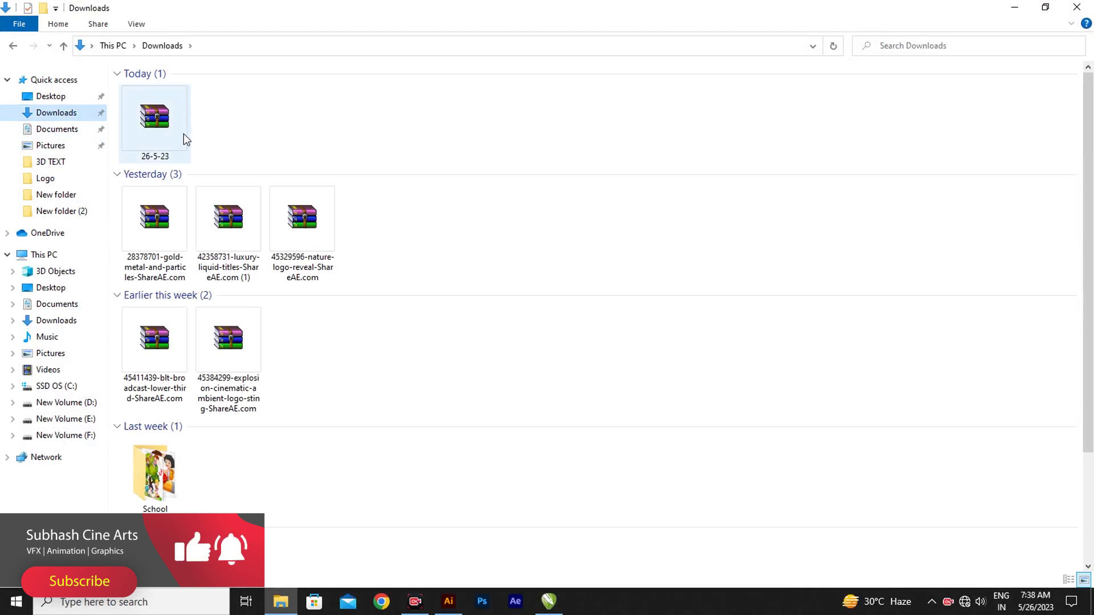
click(180, 129)
right_click(173, 118)
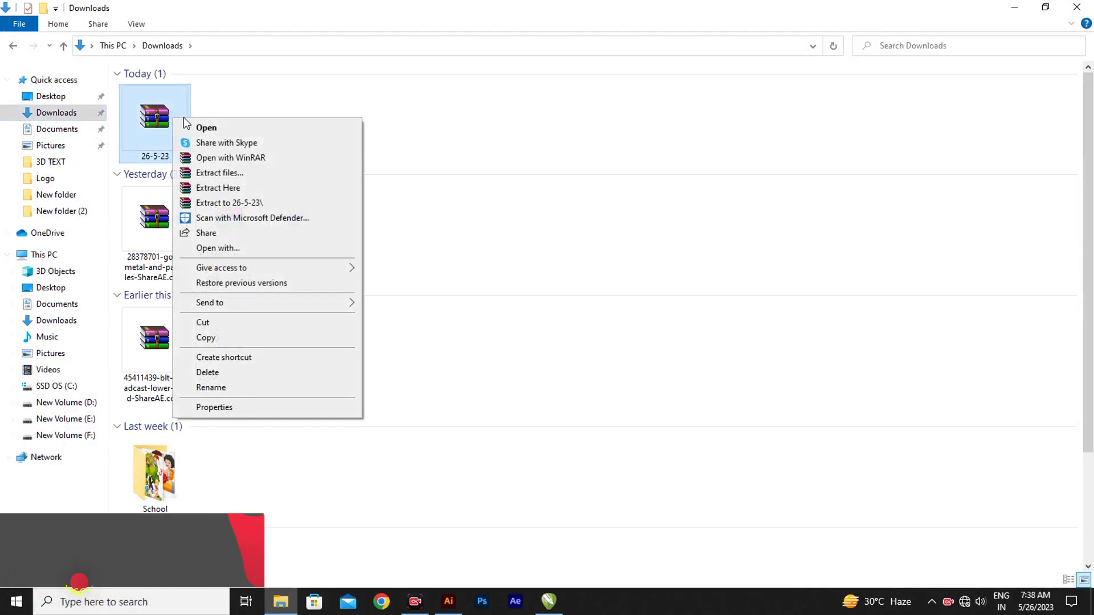
click(228, 191)
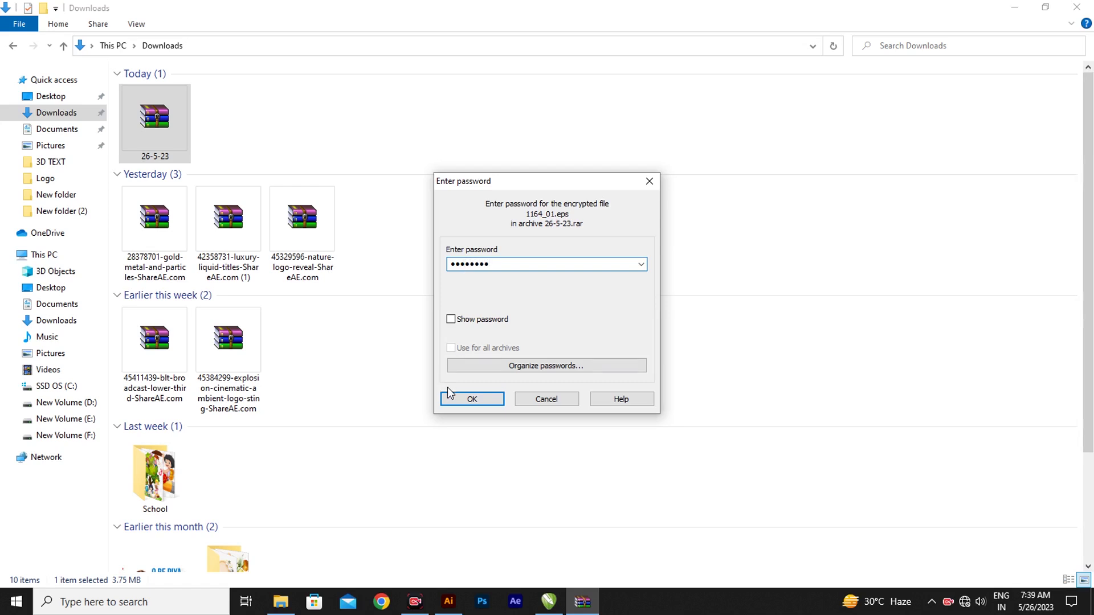
click(462, 399)
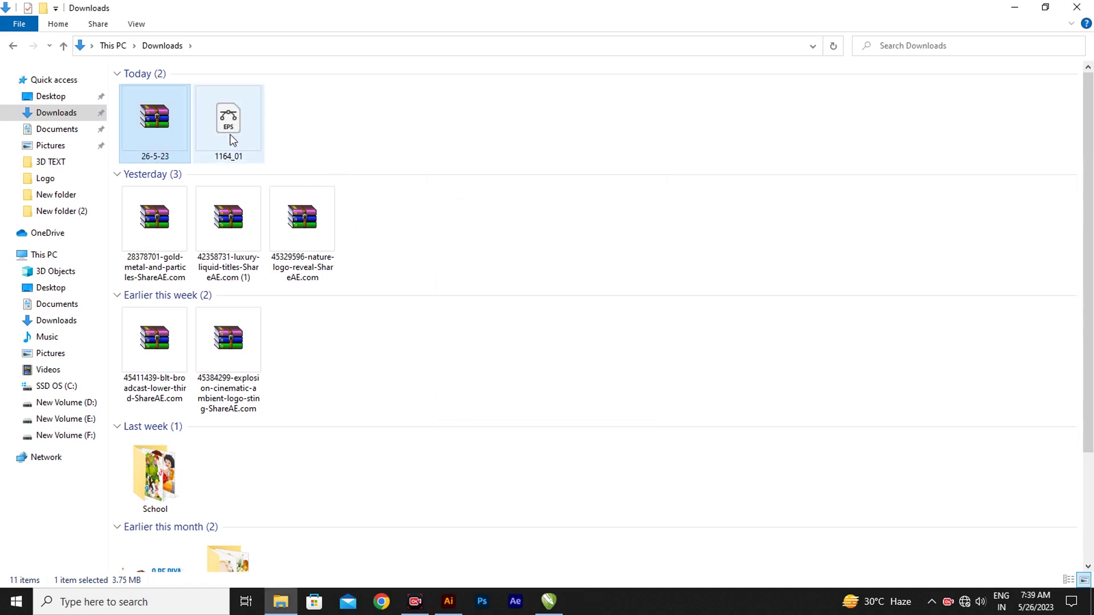
Step: Drag 1164_01.eps from Downloads into Illustrator to open the GEM artwork
click(232, 140)
mouse_move(238, 125)
mouse_down()
mouse_move(534, 460)
mouse_move(457, 604)
mouse_move(507, 398)
mouse_up()
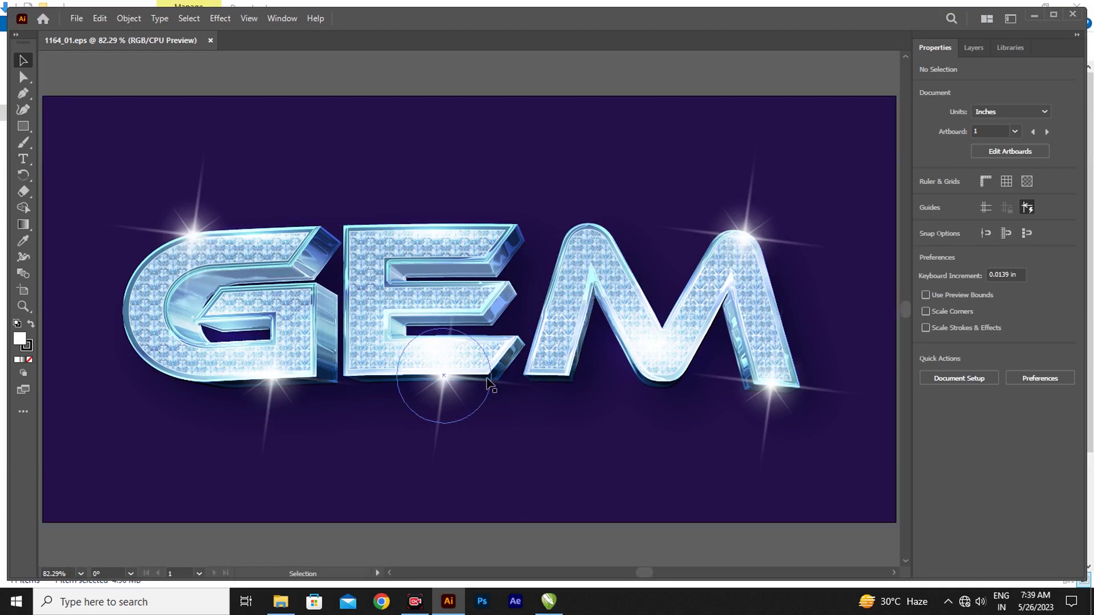
Step: Select the sparkle flare group, deselect everything, and switch to the Type tool
click(448, 378)
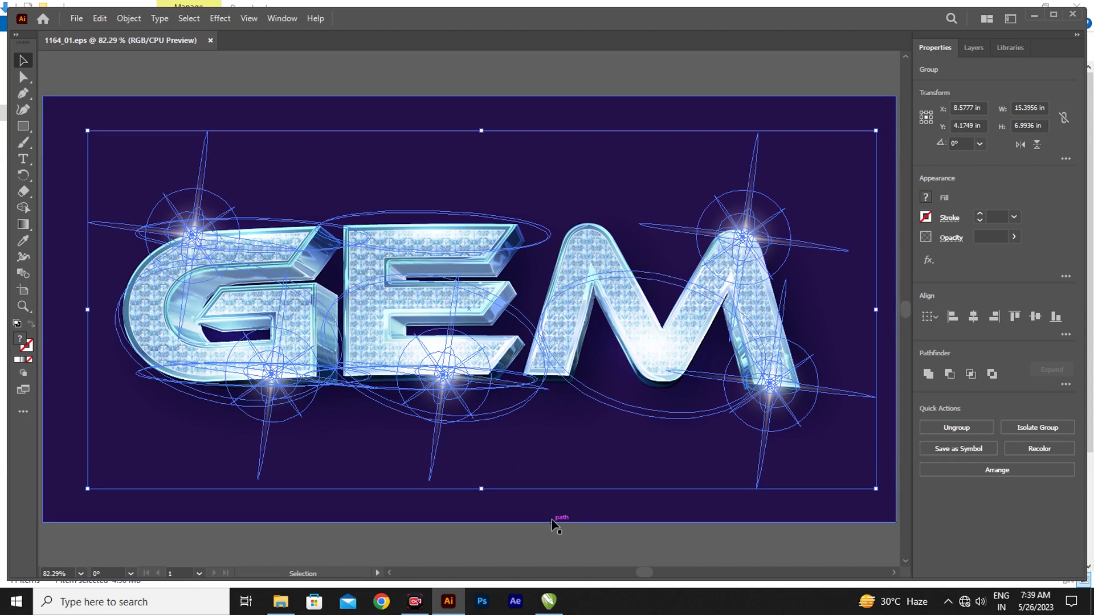
click(46, 61)
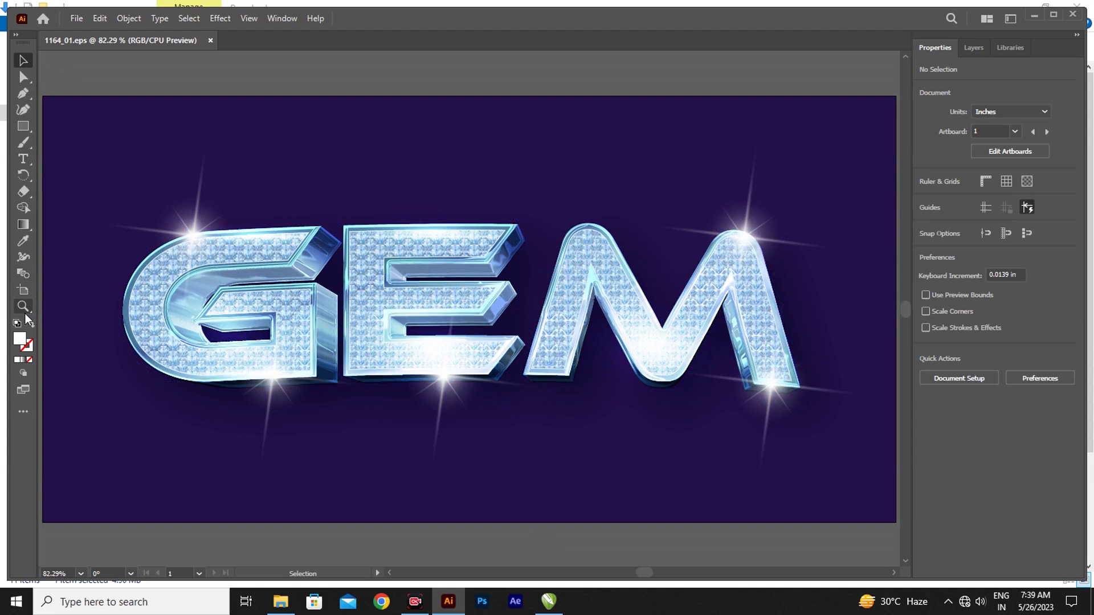
click(22, 159)
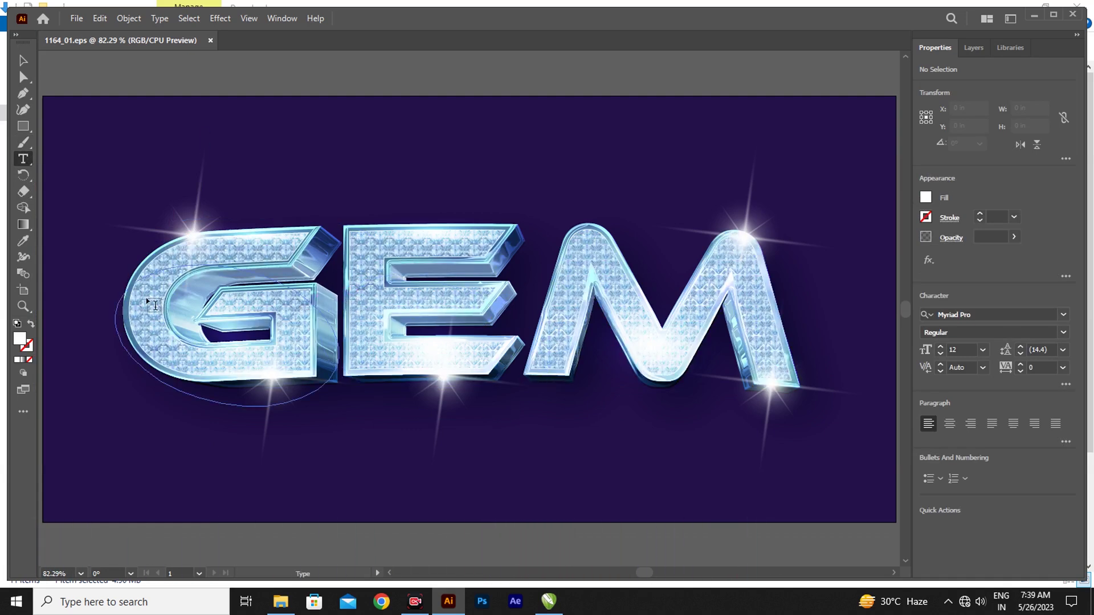
Step: Delete the letters of GEM and start retyping them as 'GE'
click(351, 274)
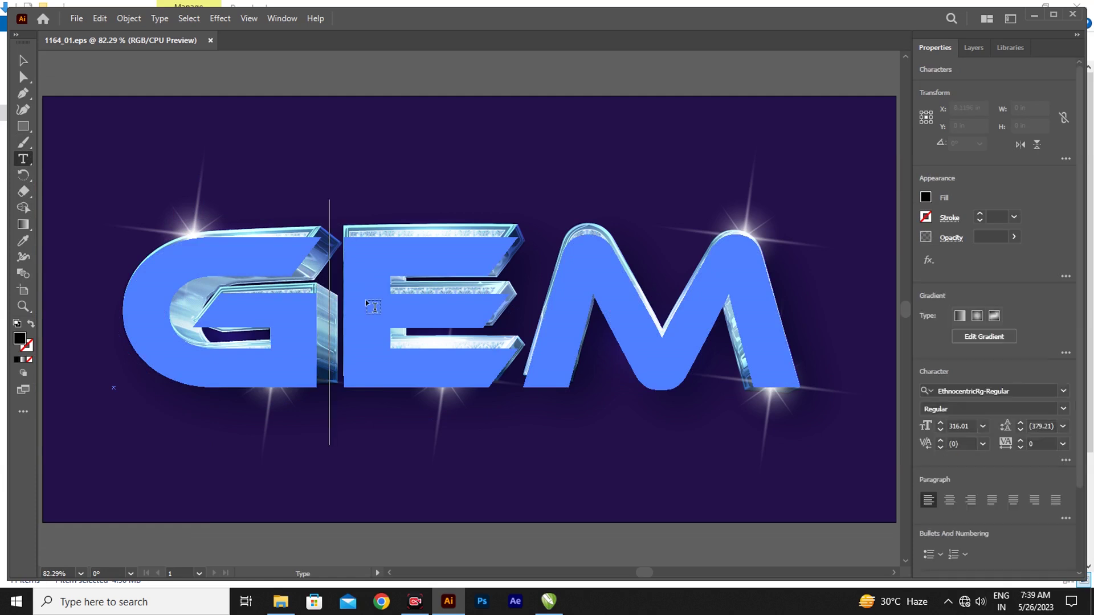
key(Right)
key(Right)
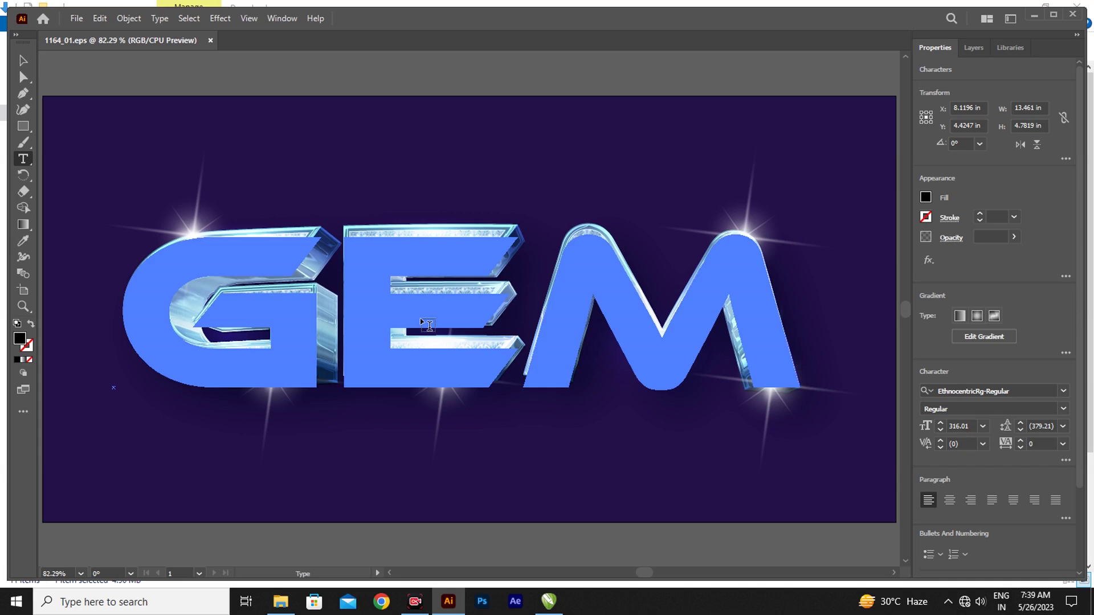
key(BackSpace)
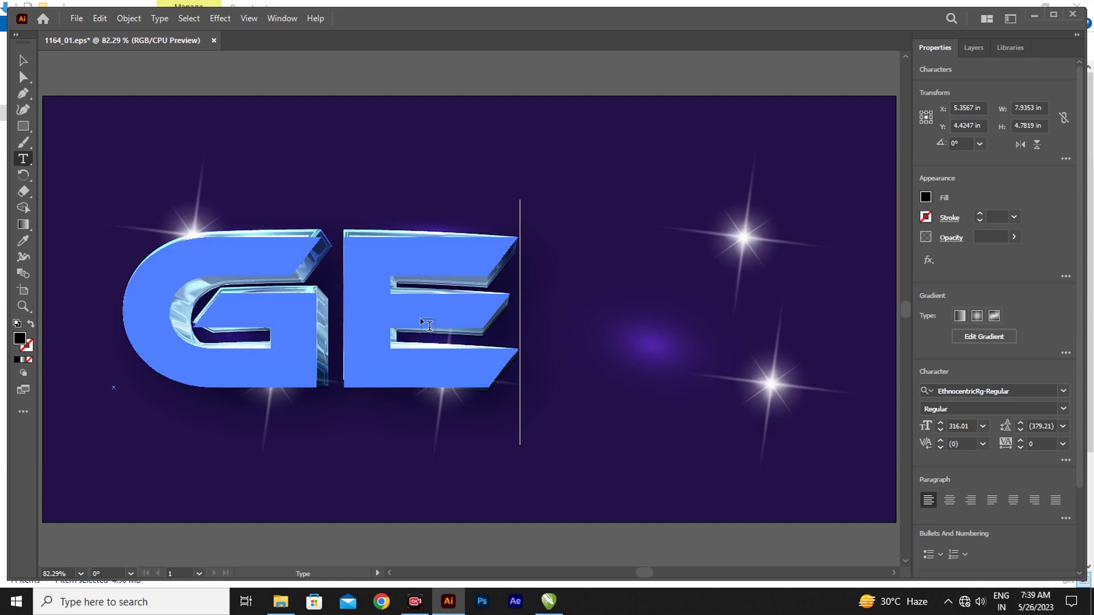
key(BackSpace)
key(BackSpace)
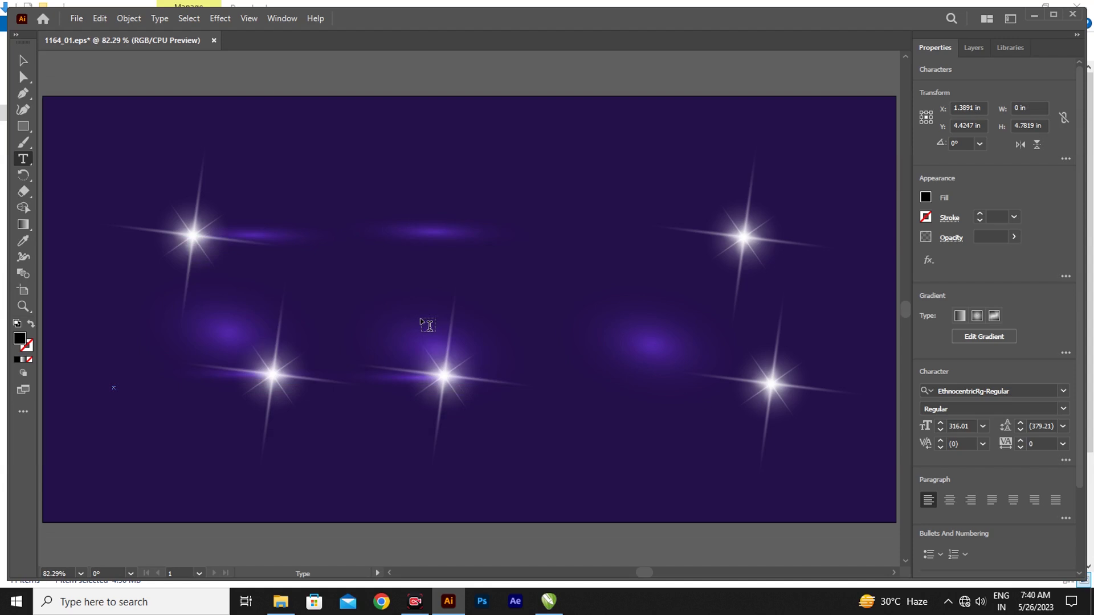
text(G)
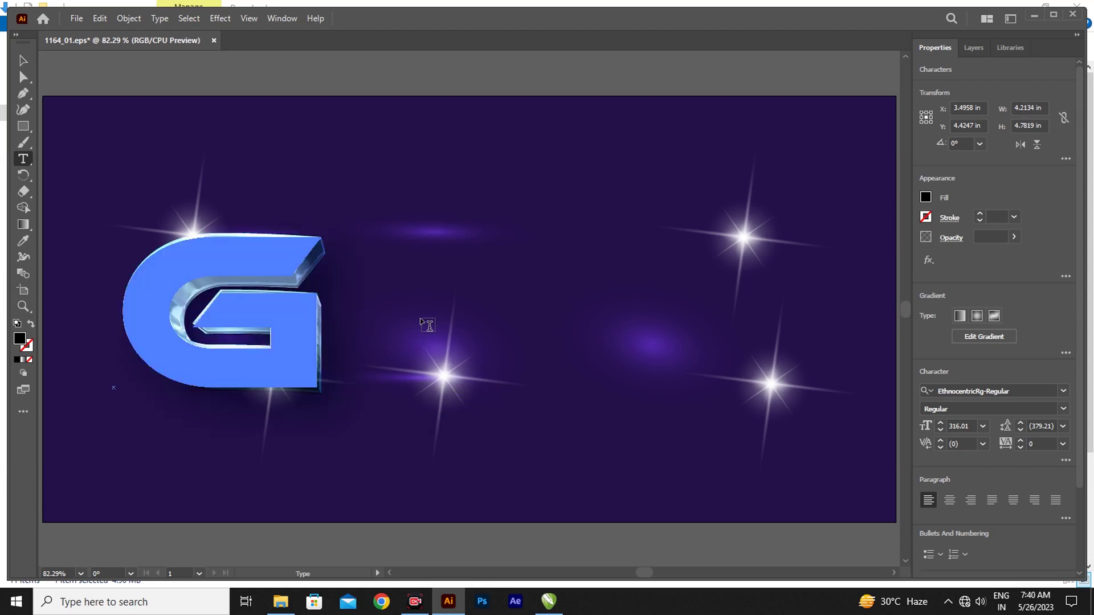
text(EM)
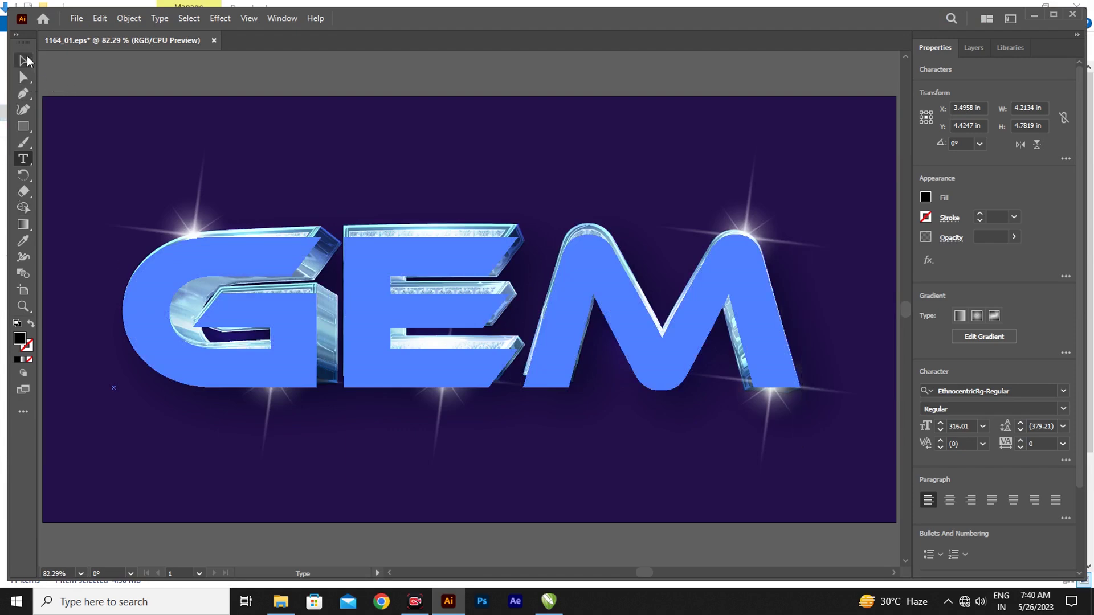
click(23, 61)
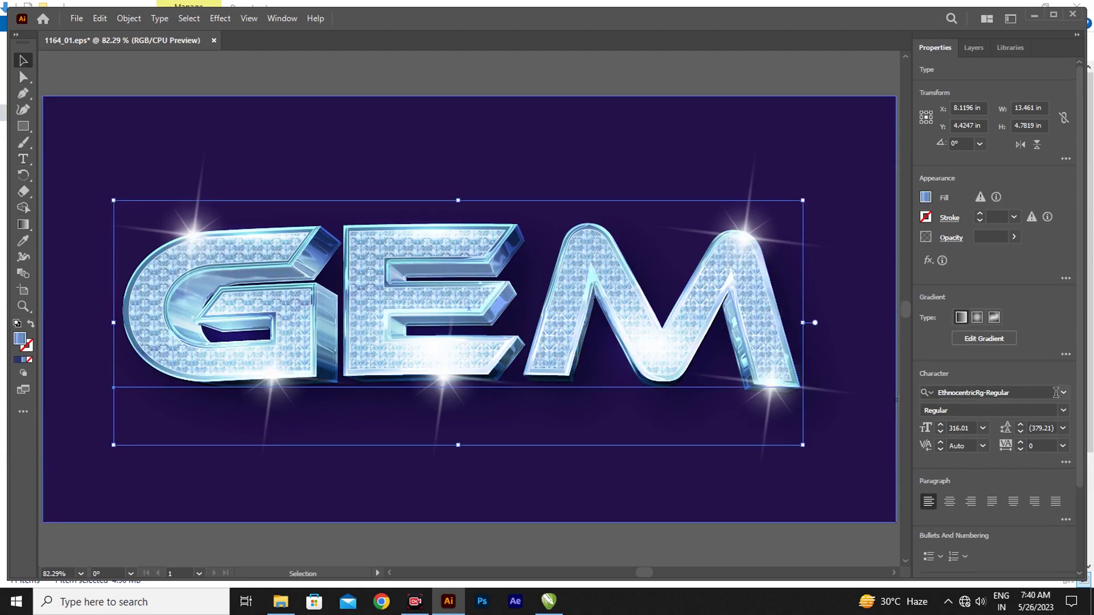
click(1063, 393)
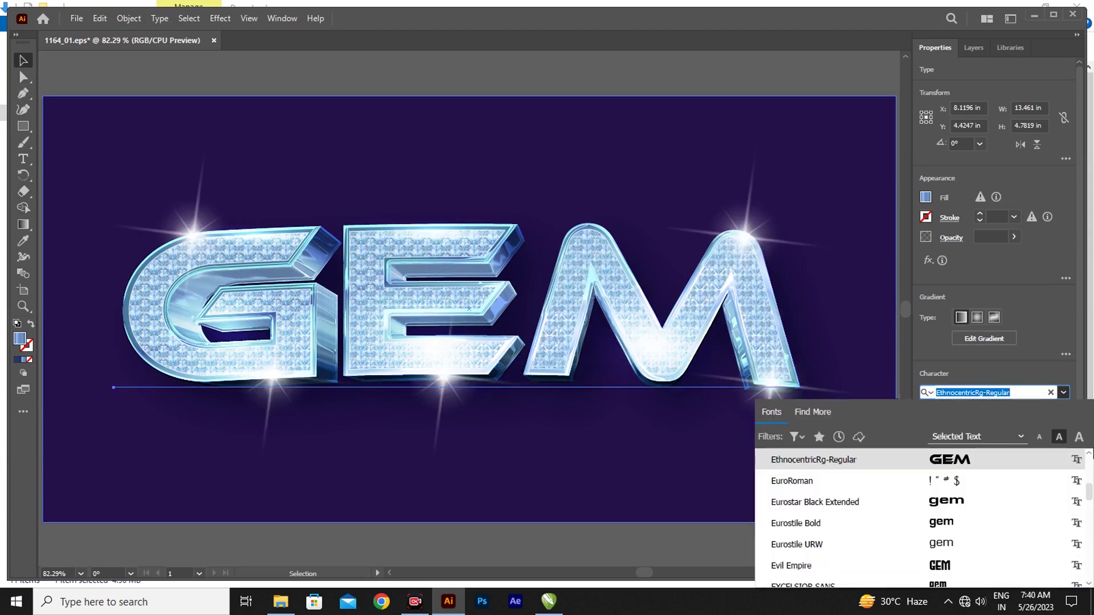
drag(1088, 493, 1089, 505)
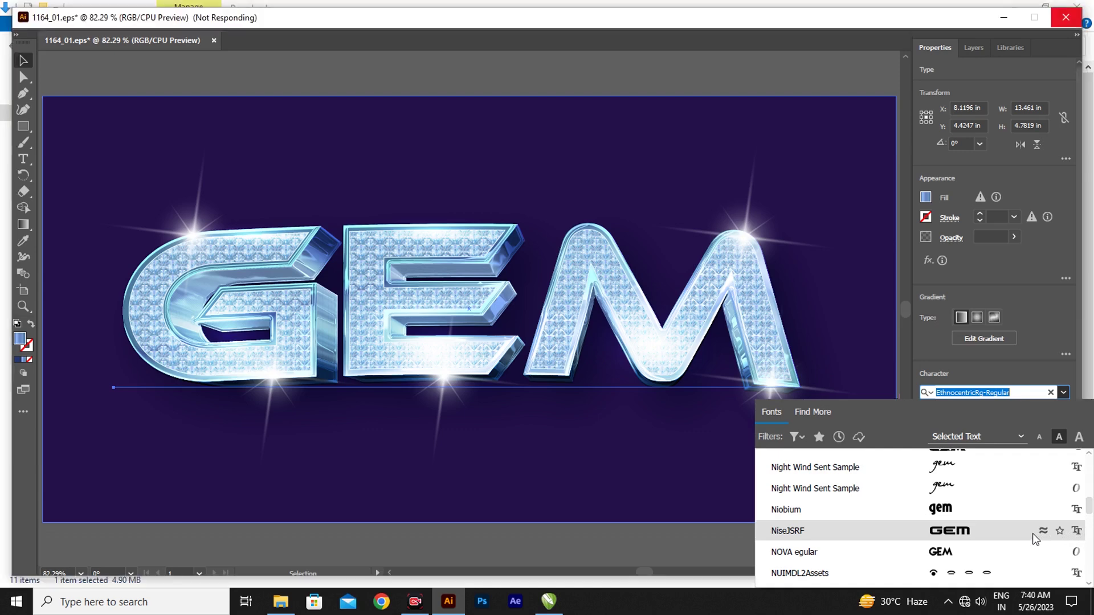
key(Escape)
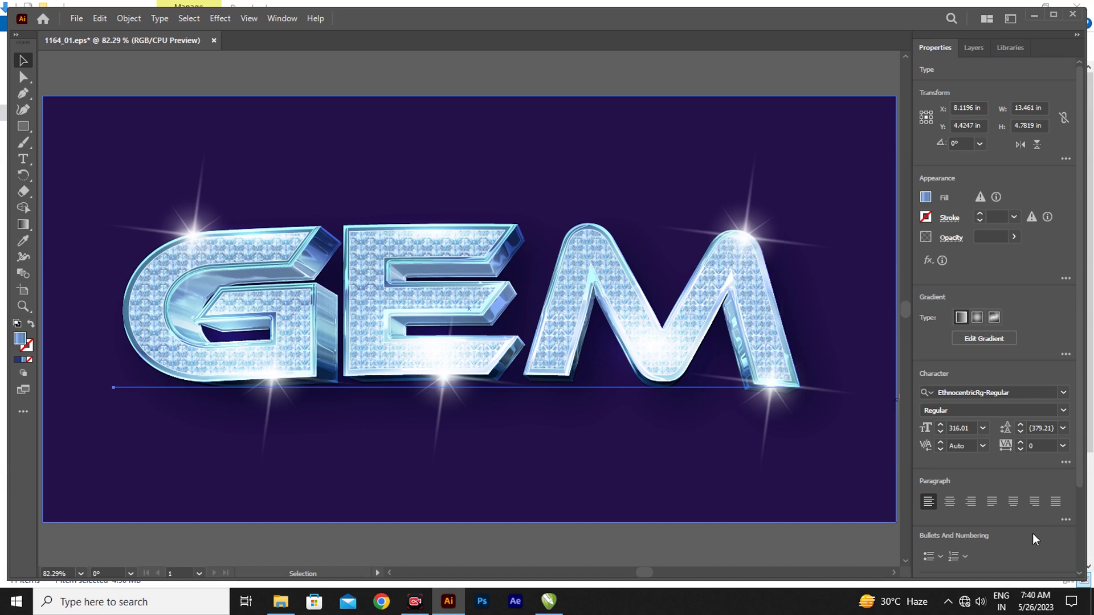
click(1063, 392)
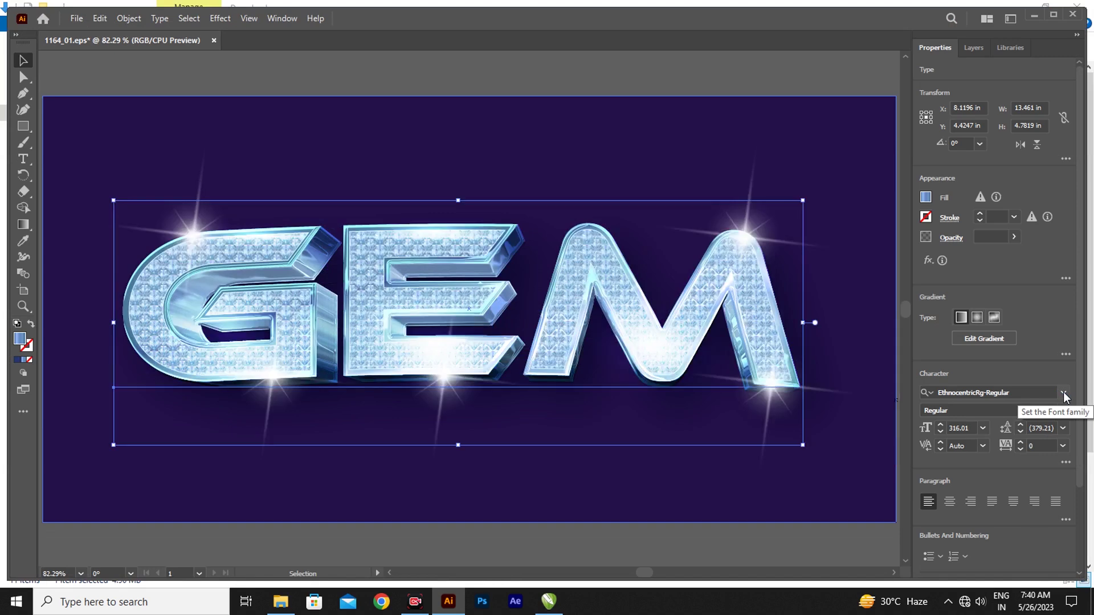
click(1063, 393)
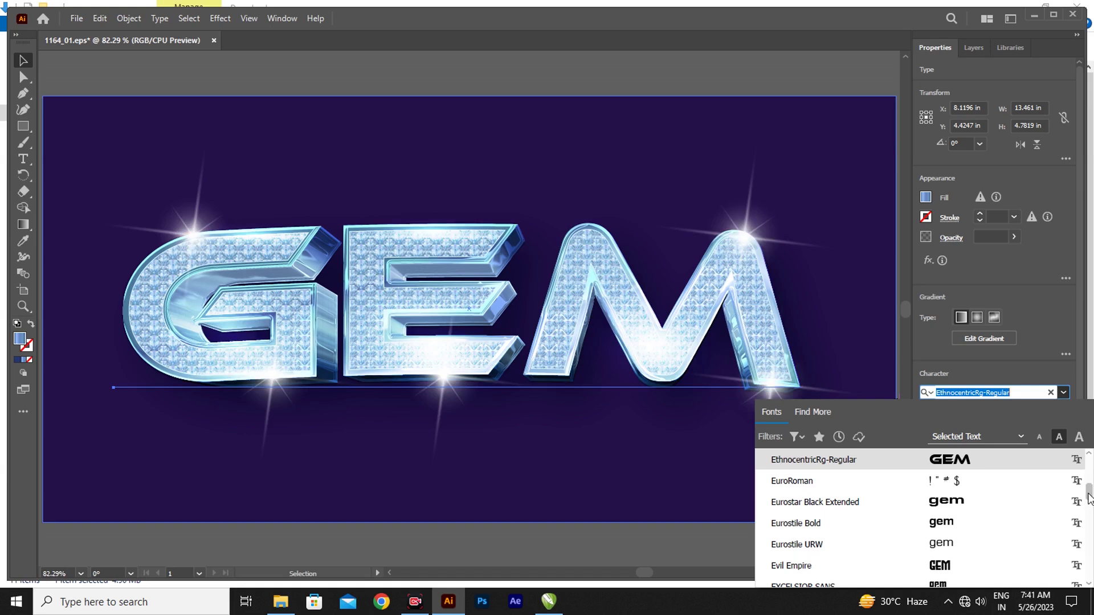
drag(1088, 484, 1090, 508)
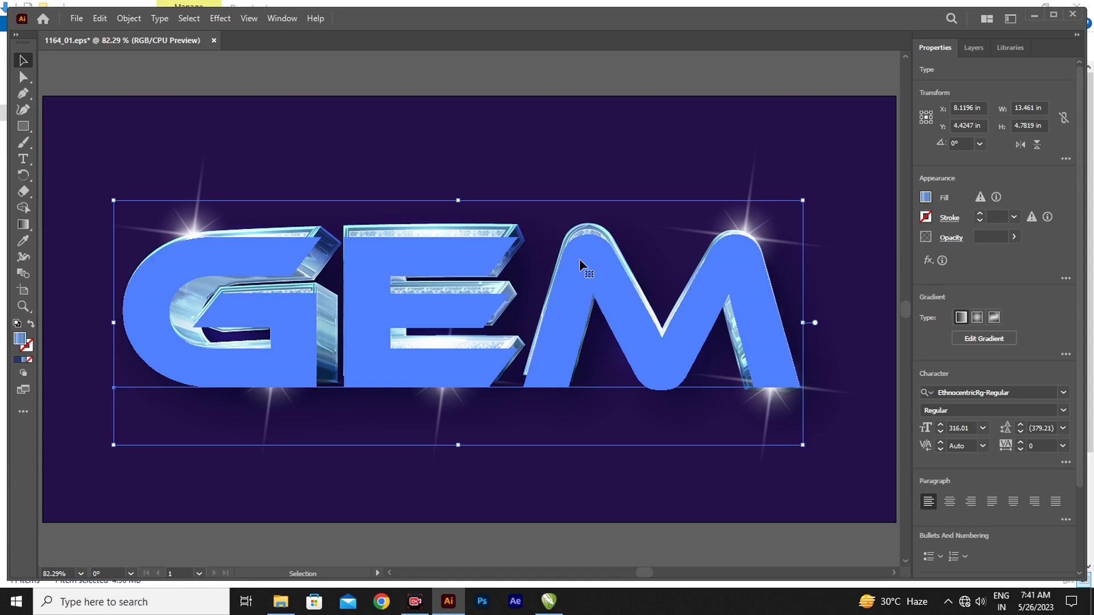
right_click(579, 263)
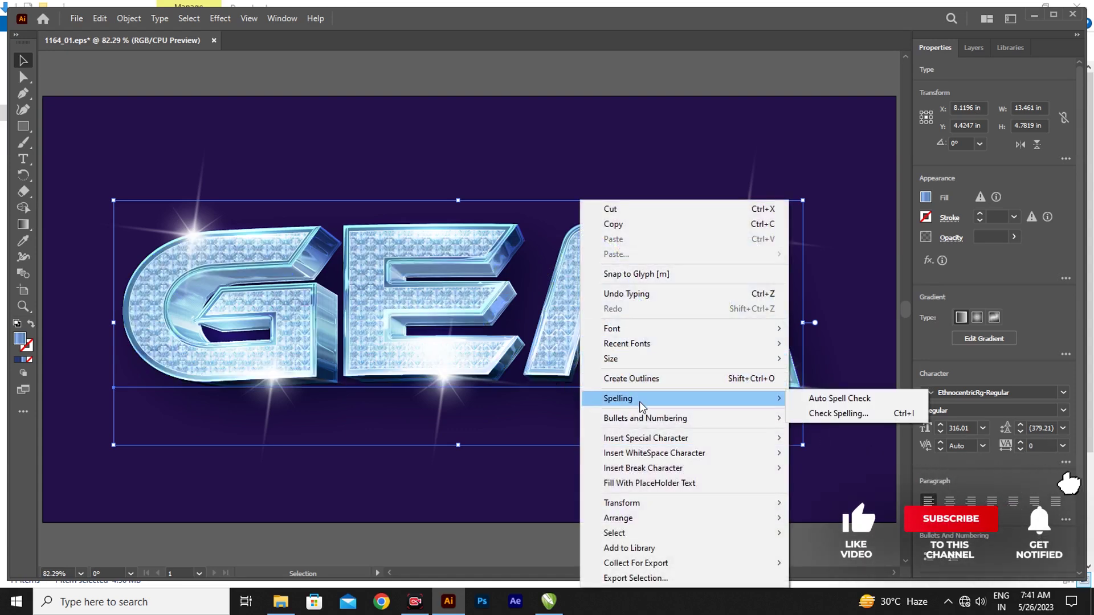
mouse_move(617, 398)
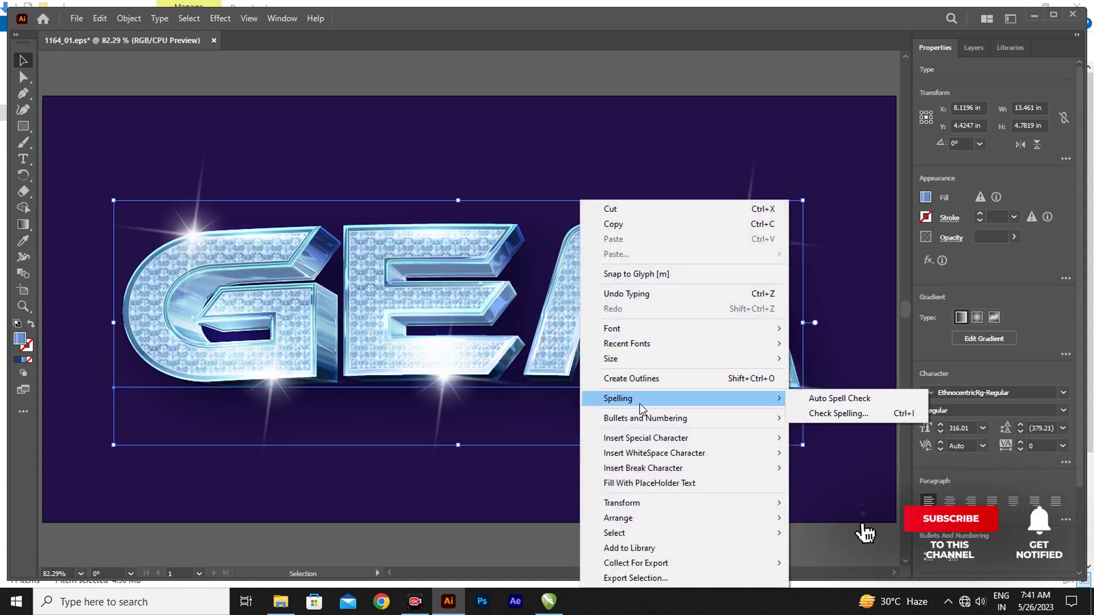
right_click(453, 362)
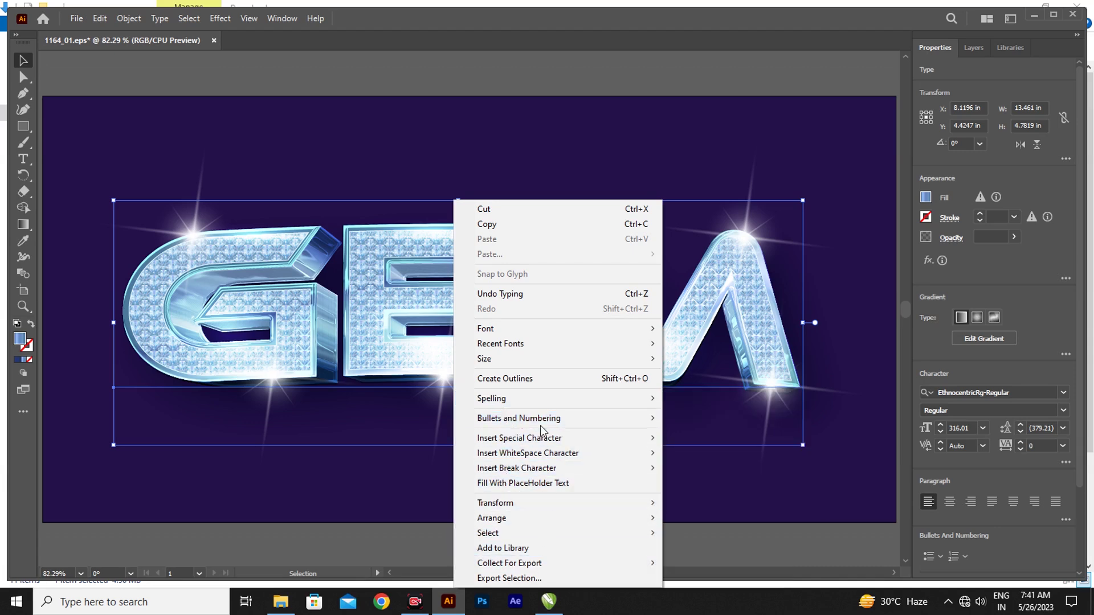
click(458, 122)
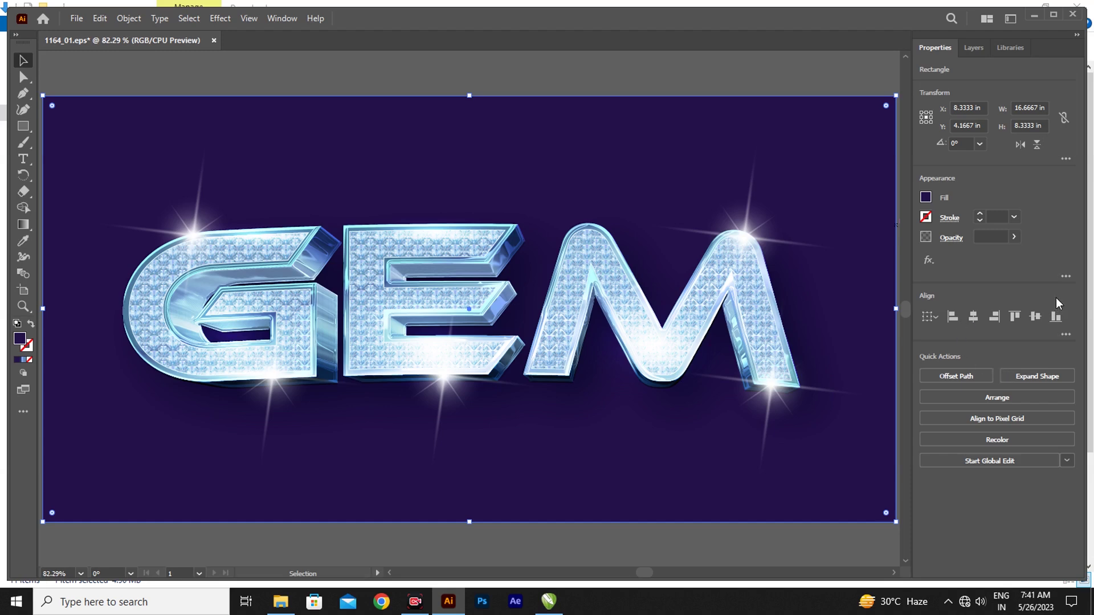
Step: Open the background rectangle's appearance settings and hide its stroke
click(1066, 276)
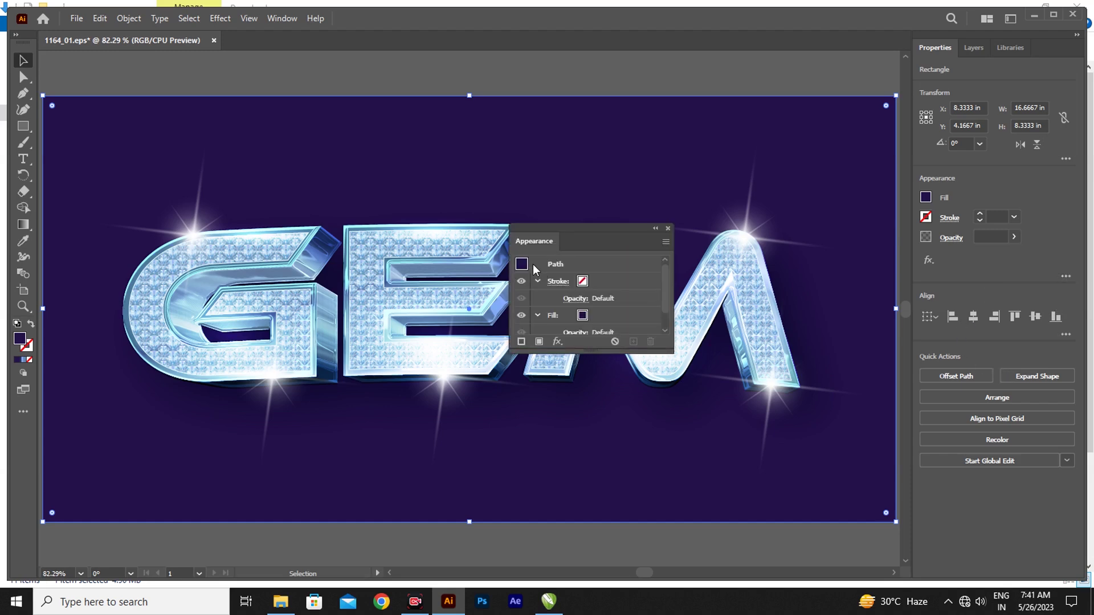
drag(599, 230, 880, 171)
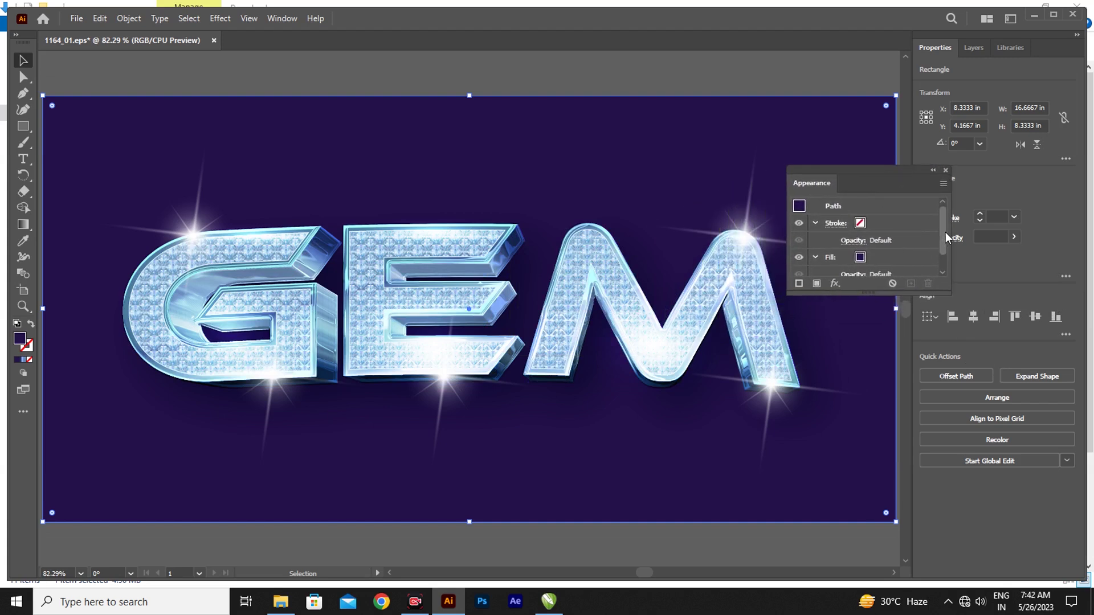
drag(945, 232, 947, 253)
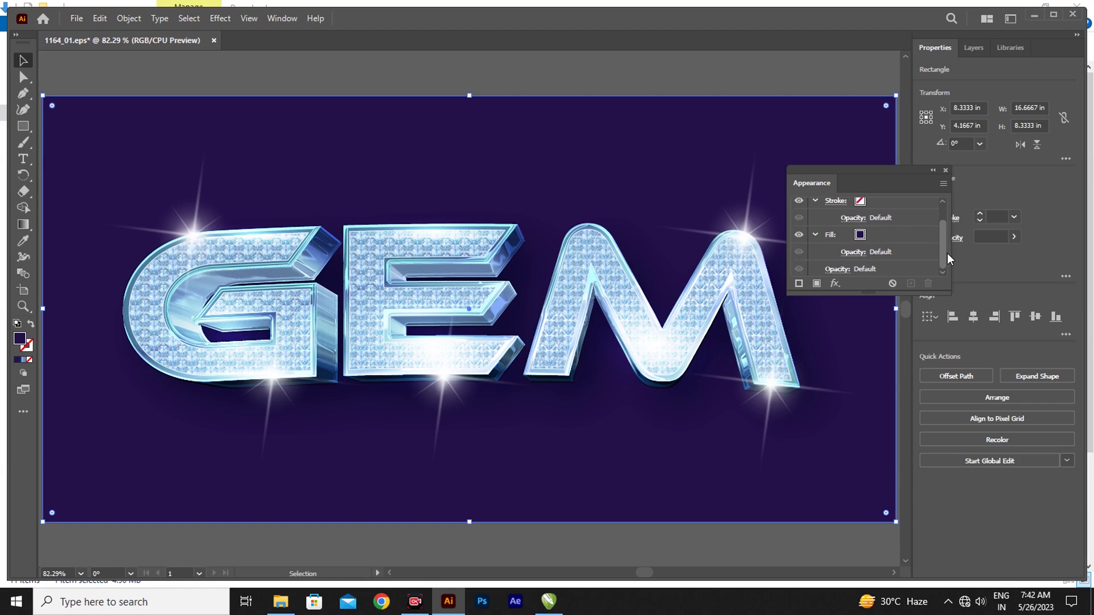
drag(945, 248, 944, 228)
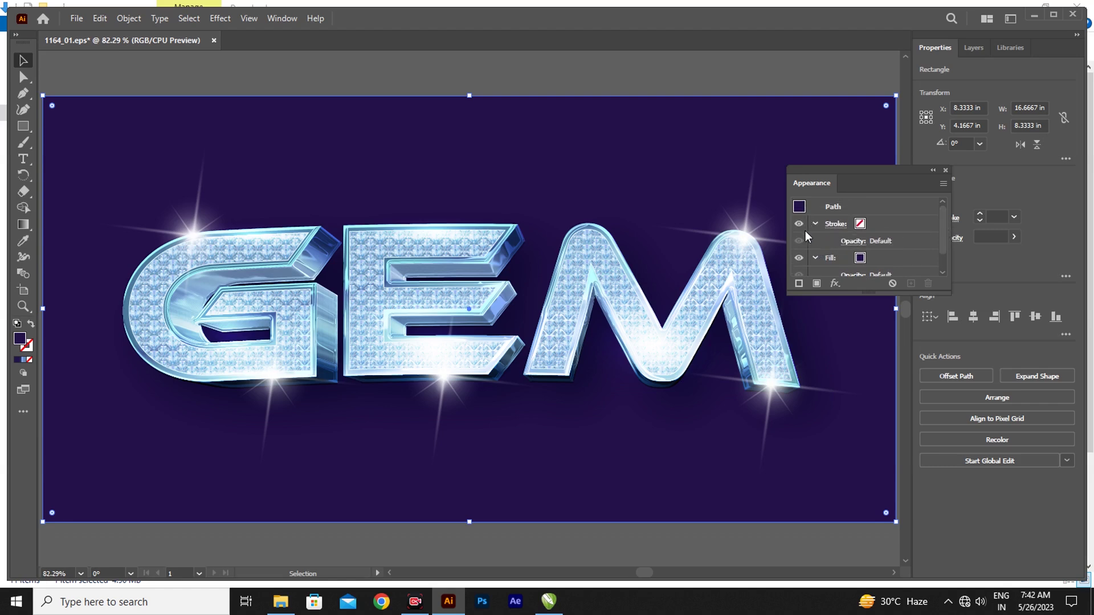
click(798, 223)
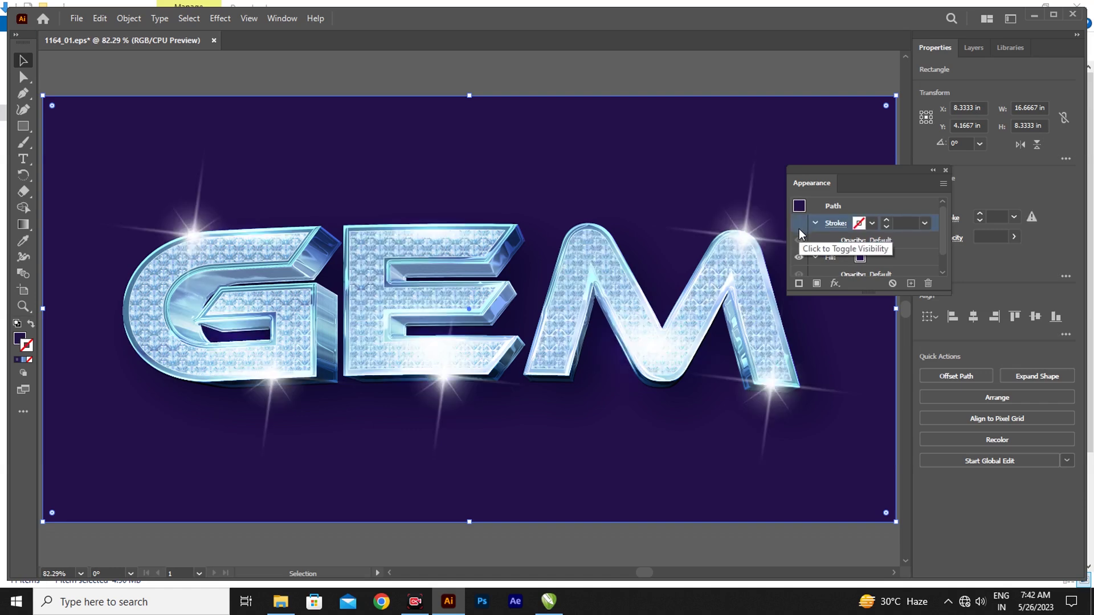
click(799, 224)
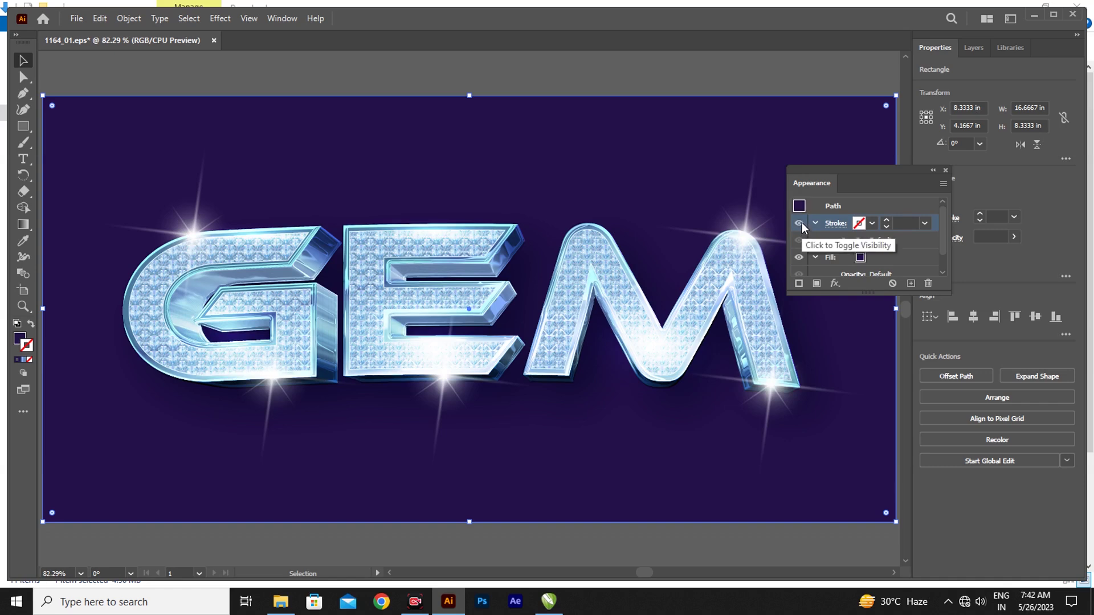
click(799, 224)
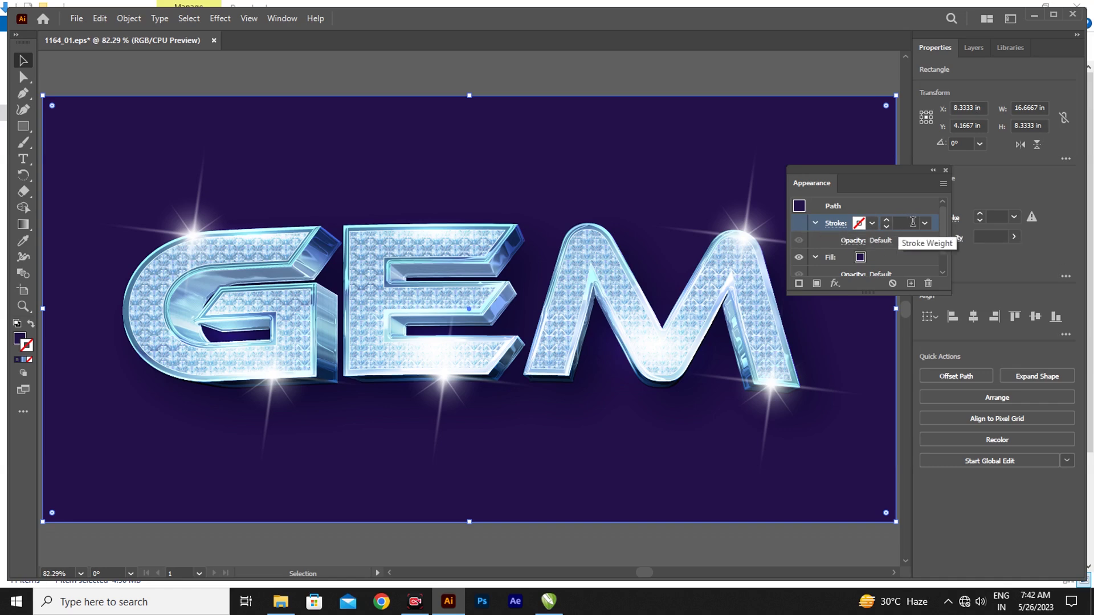
Step: Toggle the dark purple fill off and on, then add a second fill to the background
scroll(943, 224, down, 1)
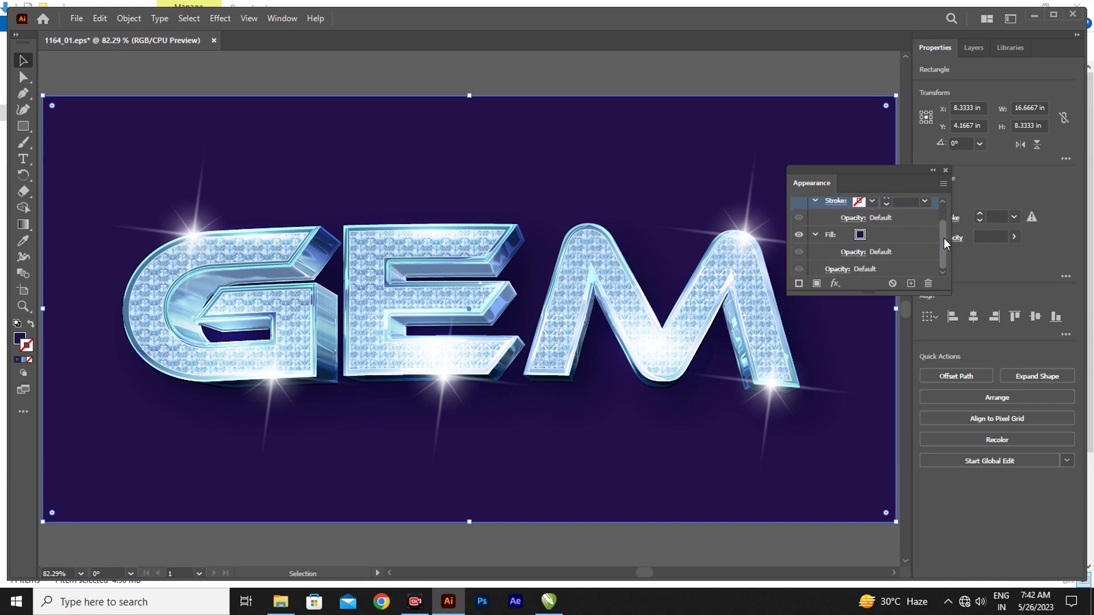
click(859, 237)
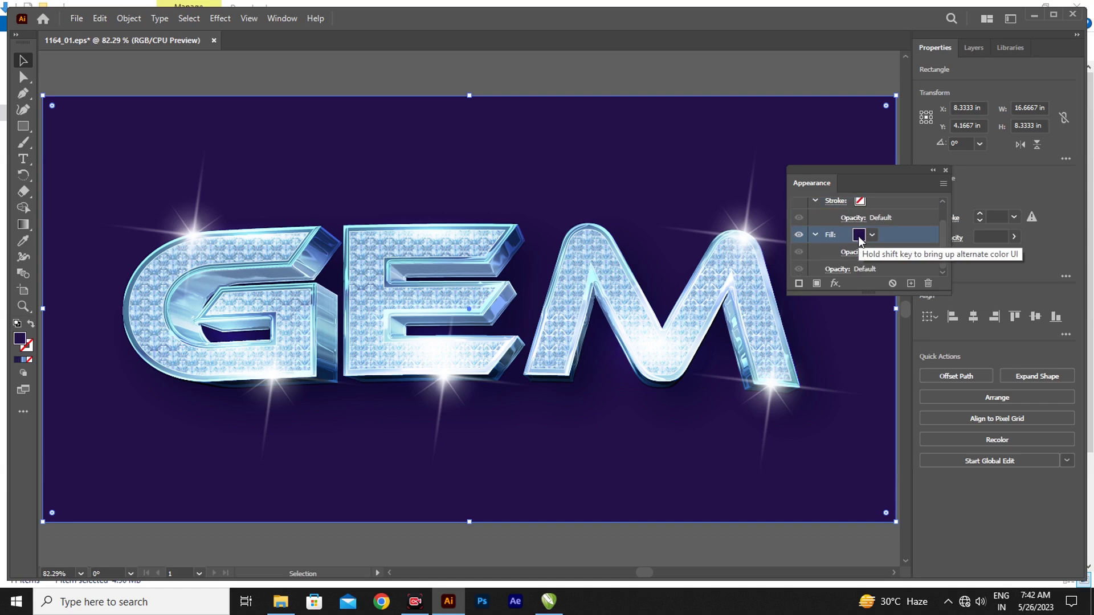
click(800, 235)
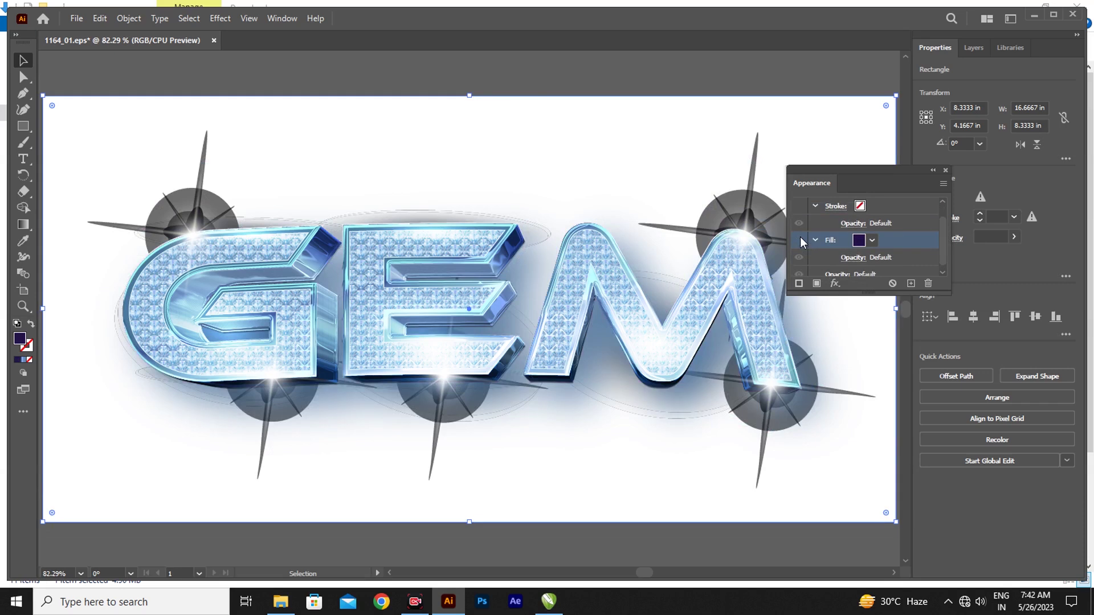
click(800, 239)
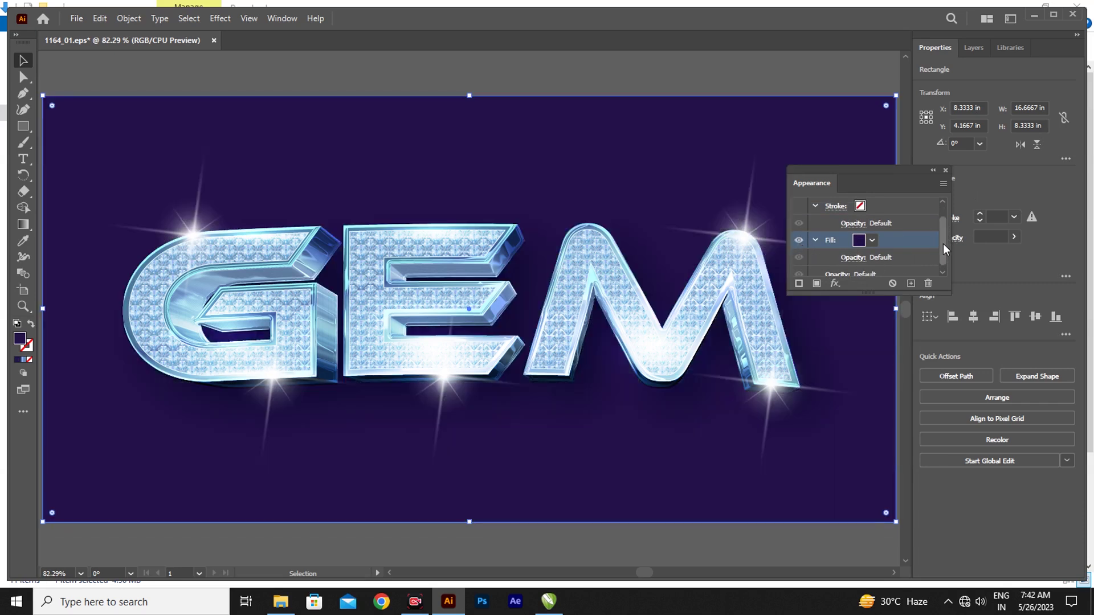
scroll(943, 236, down, 1)
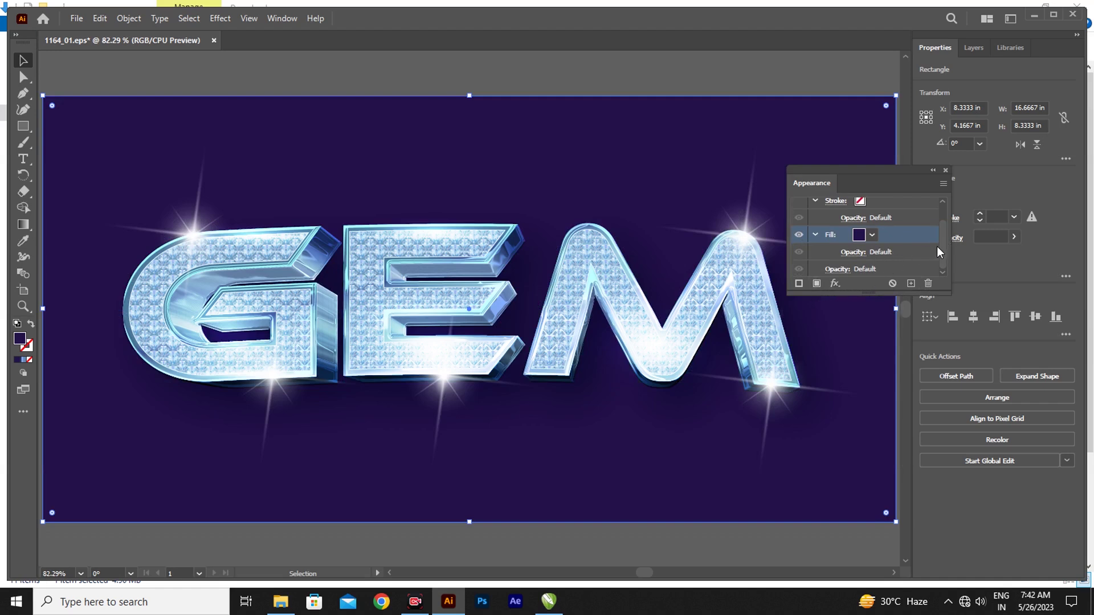
click(835, 283)
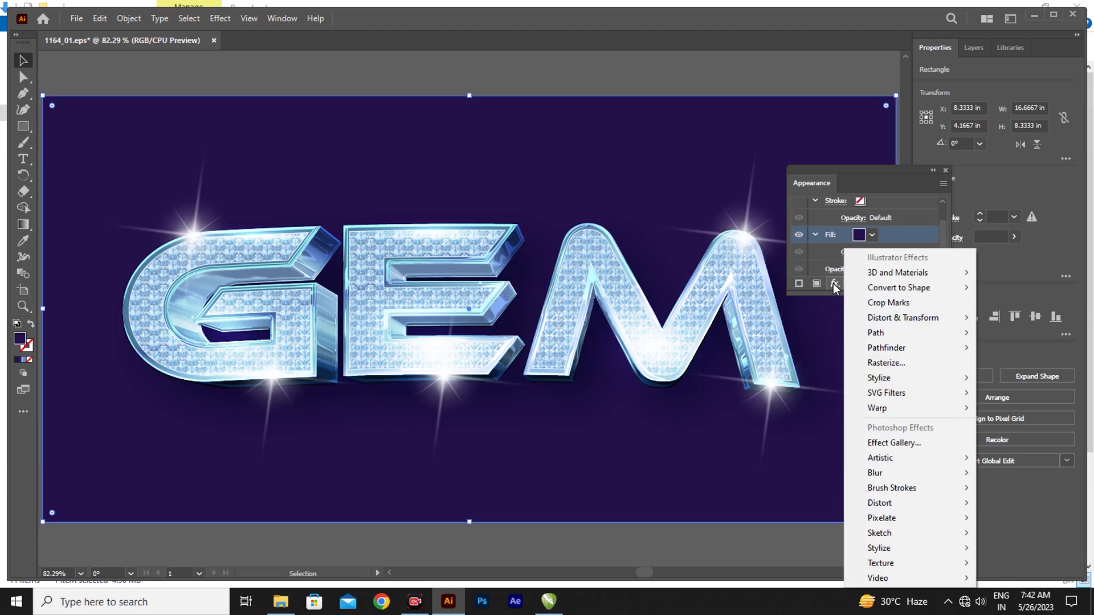
click(921, 173)
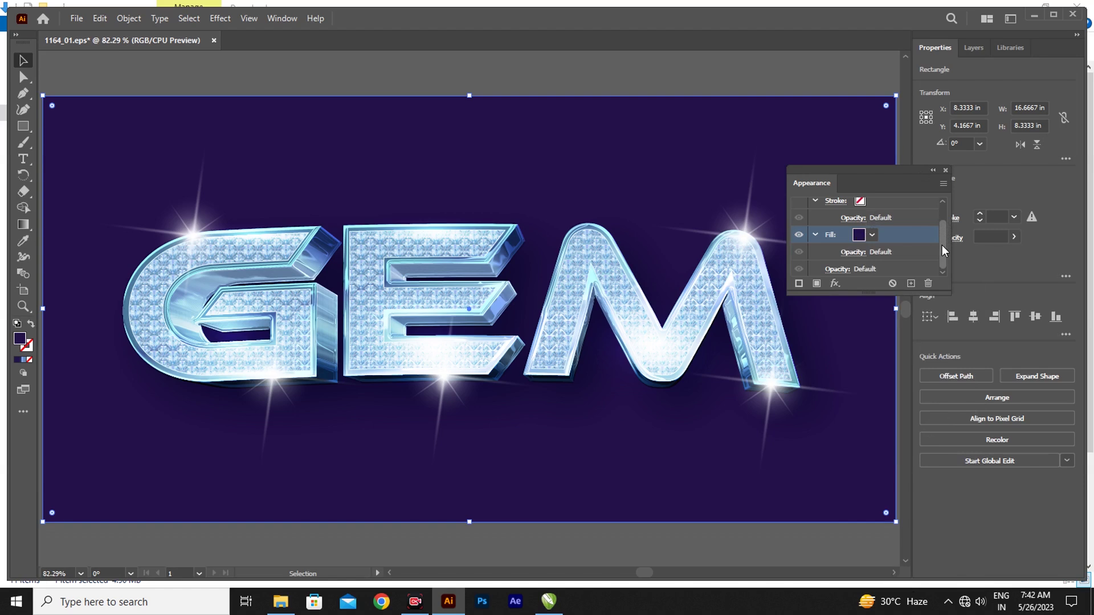
click(814, 283)
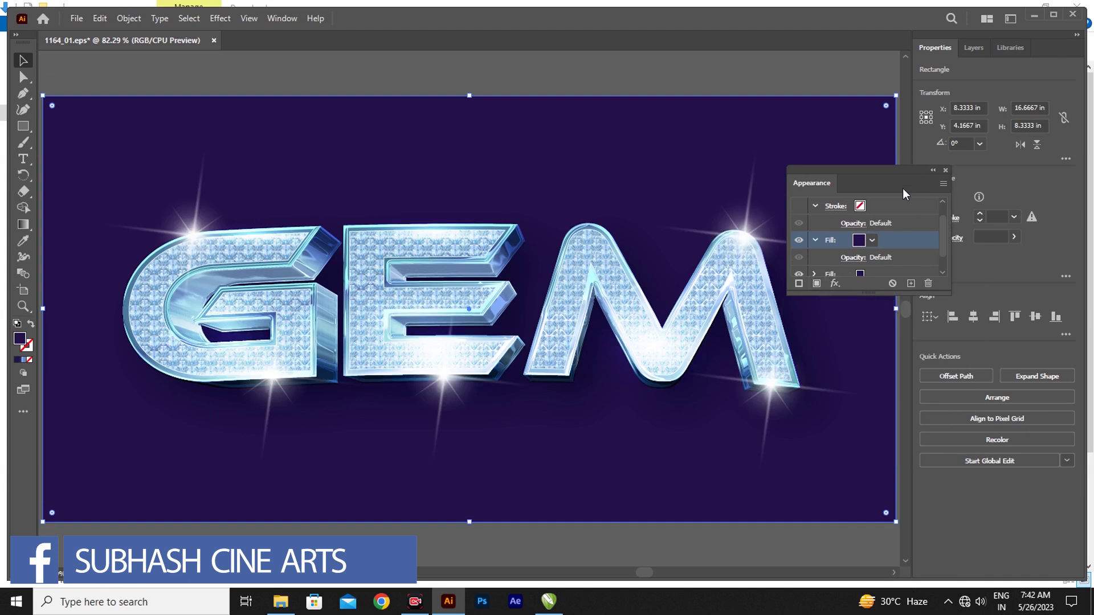
click(945, 171)
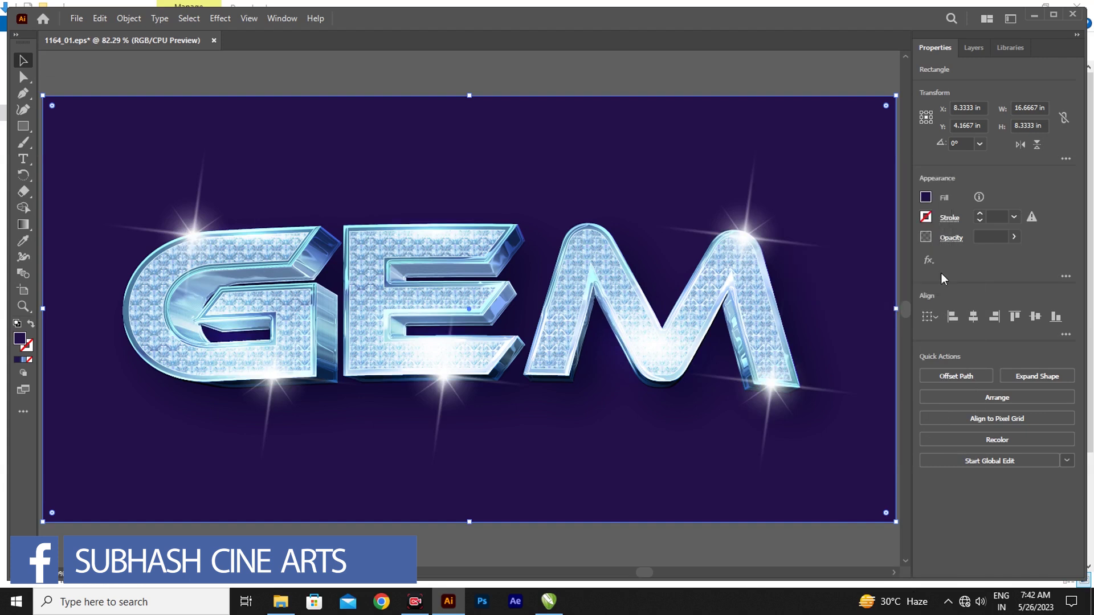
Step: Ungroup the GEM artwork group
click(813, 389)
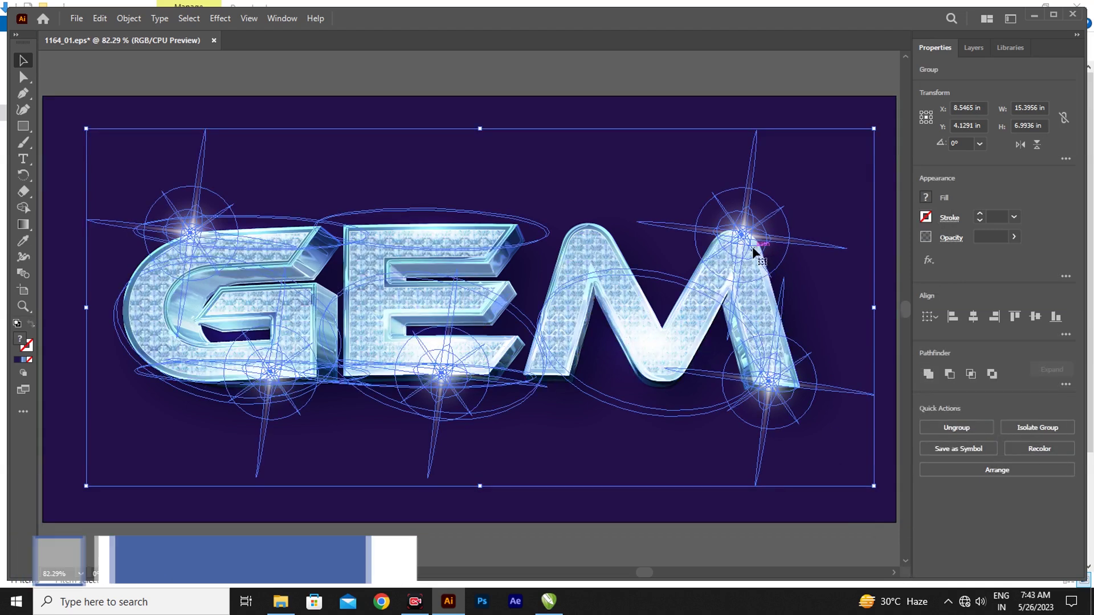
right_click(743, 232)
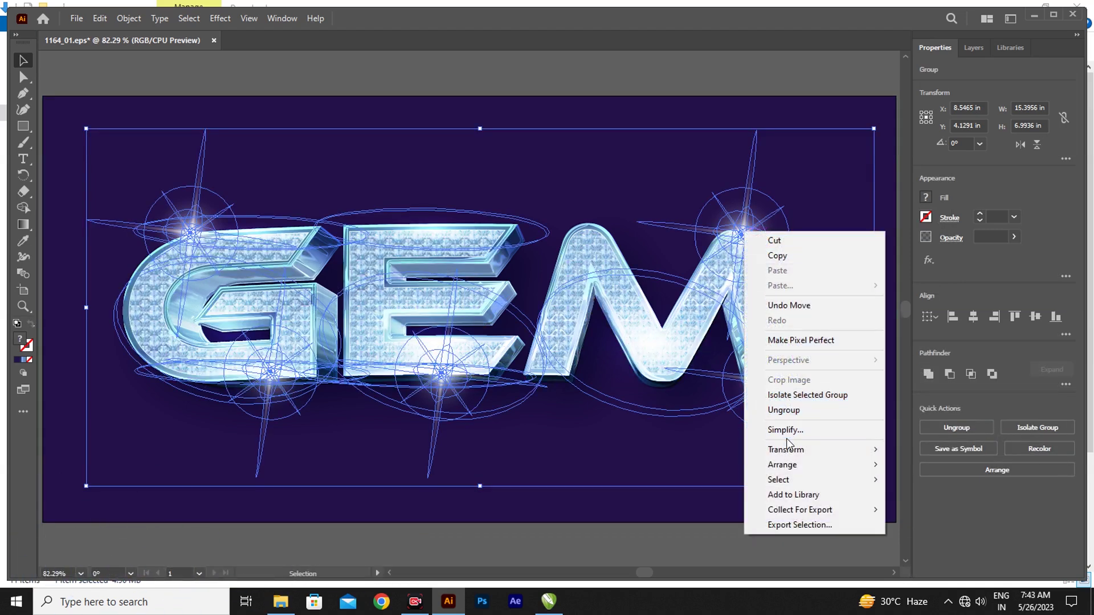
click(786, 410)
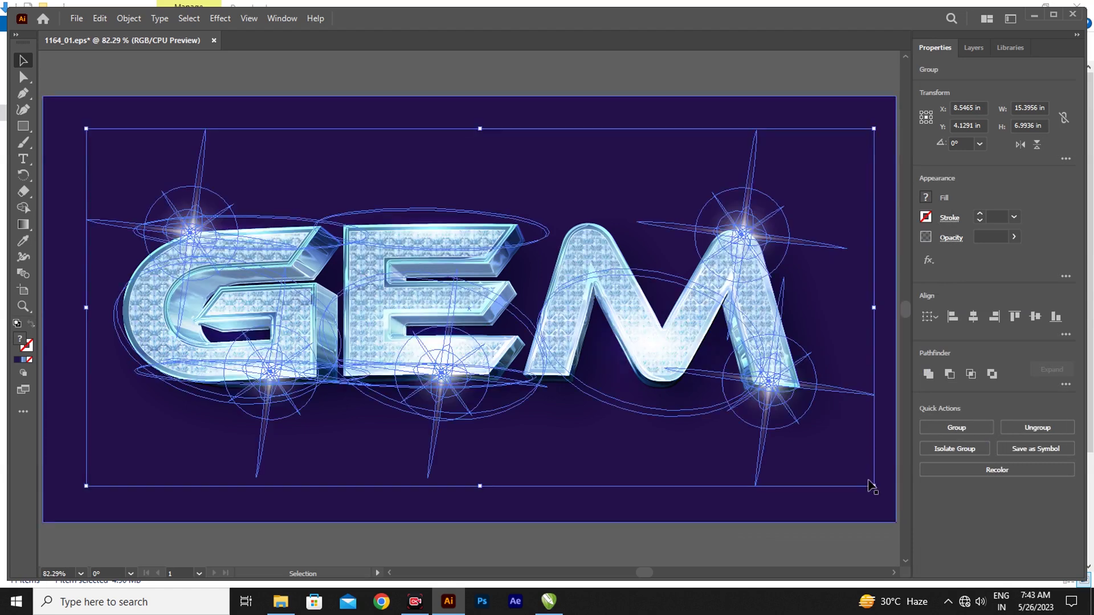
Step: Nudge the sparkle glints near the E and M, then show the Layers list
click(839, 534)
mouse_move(743, 233)
mouse_down()
mouse_move(603, 240)
mouse_move(736, 229)
mouse_up()
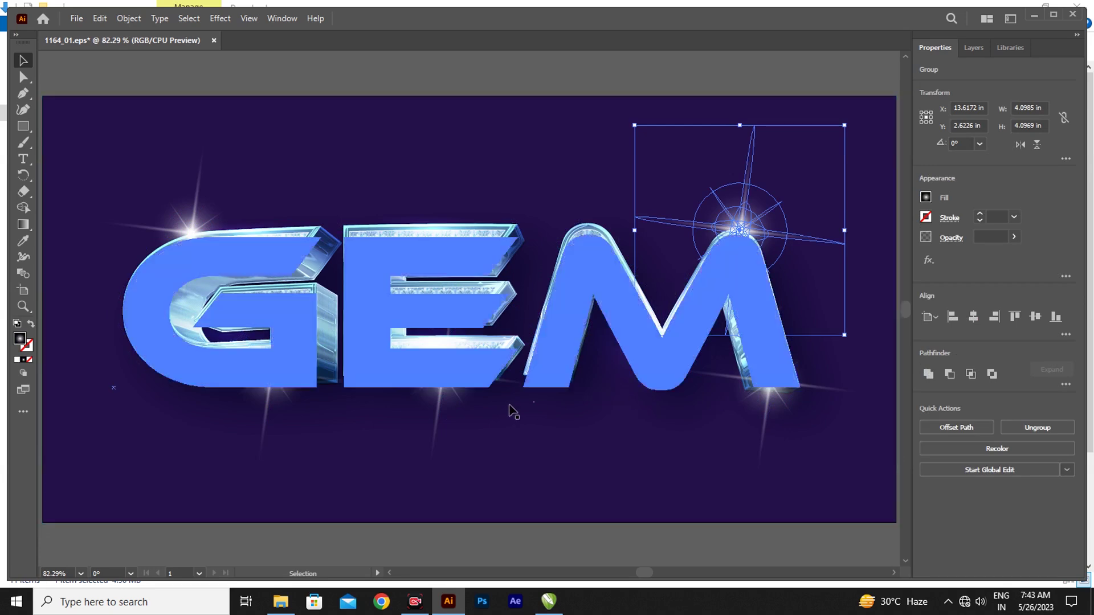
drag(450, 379, 438, 374)
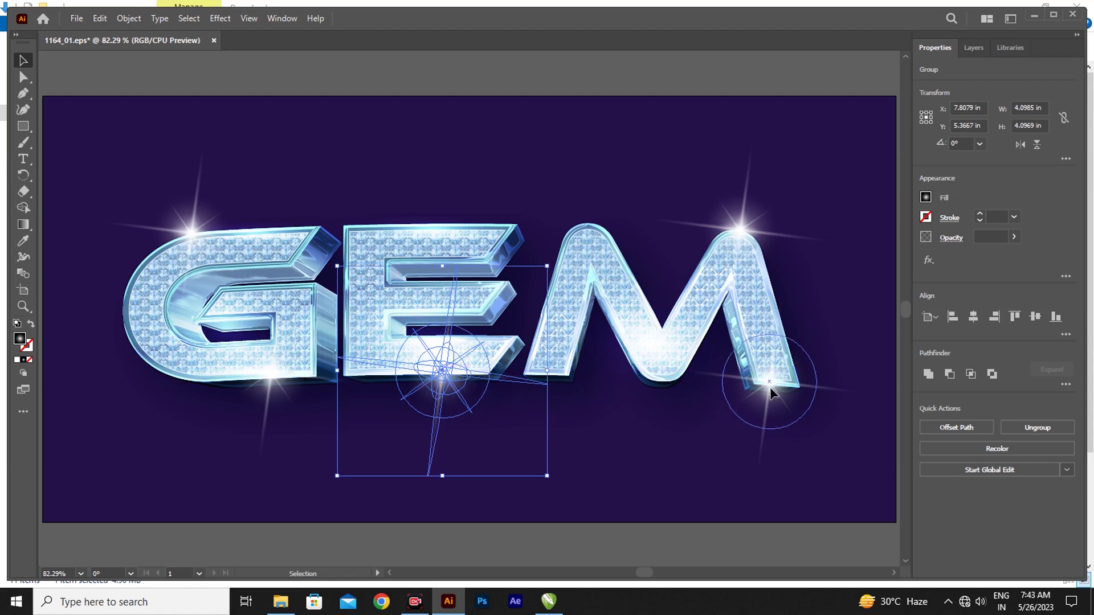
drag(771, 392, 774, 393)
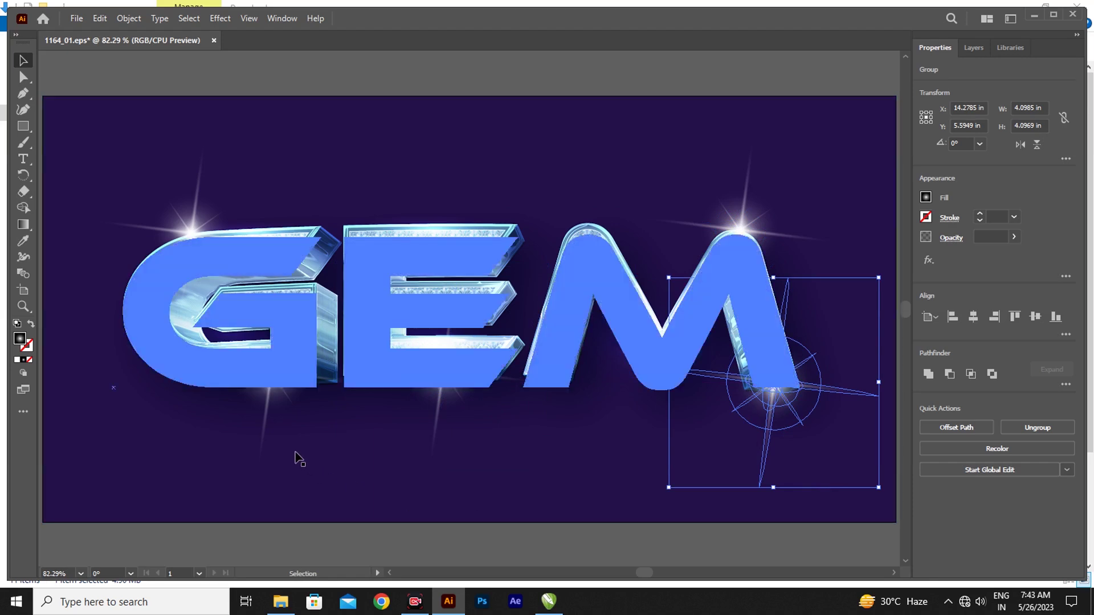
click(967, 50)
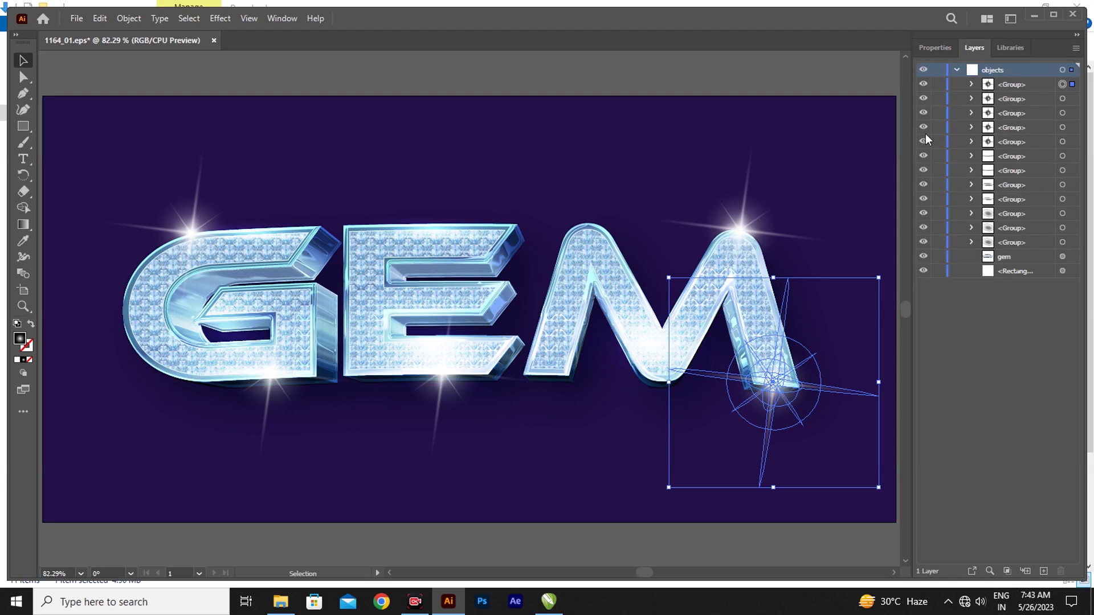
Step: Hide the M sparkle layer, undo to restore it, and return to Properties
click(923, 84)
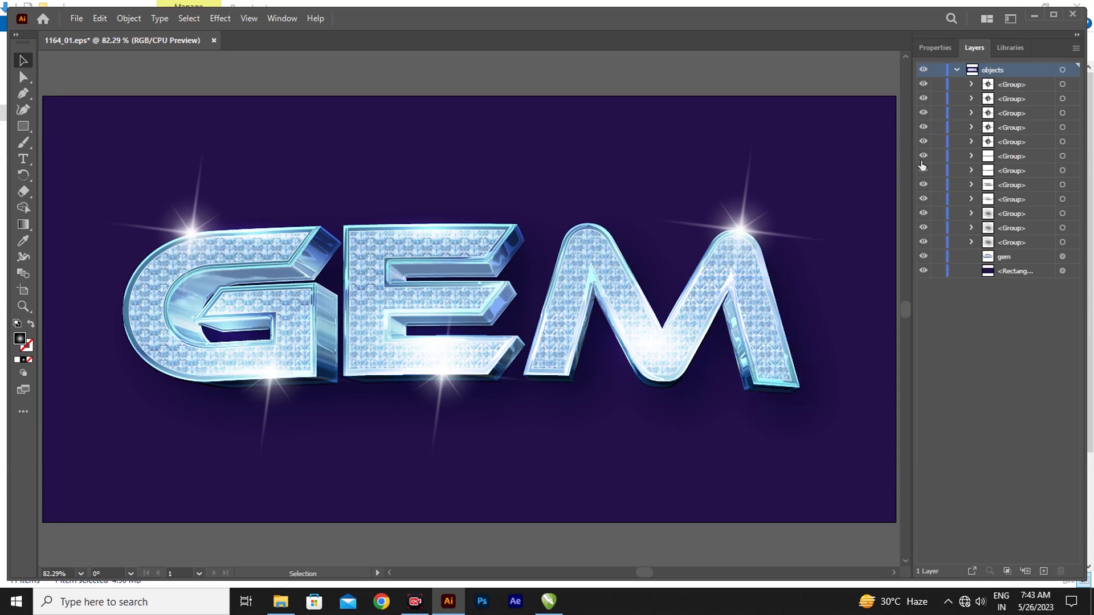
key(ctrl+z)
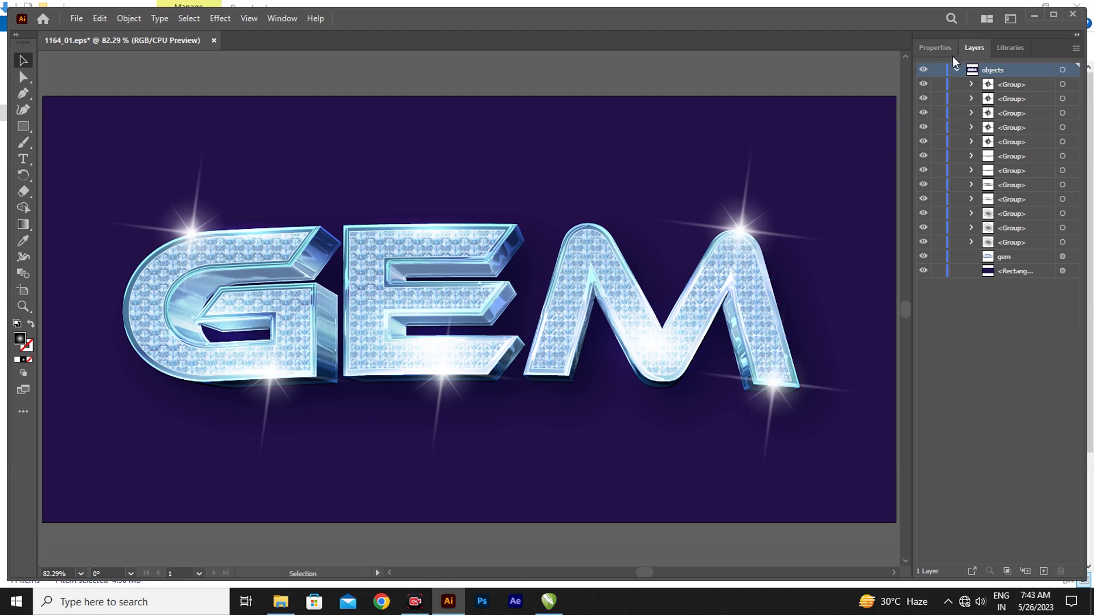
click(945, 48)
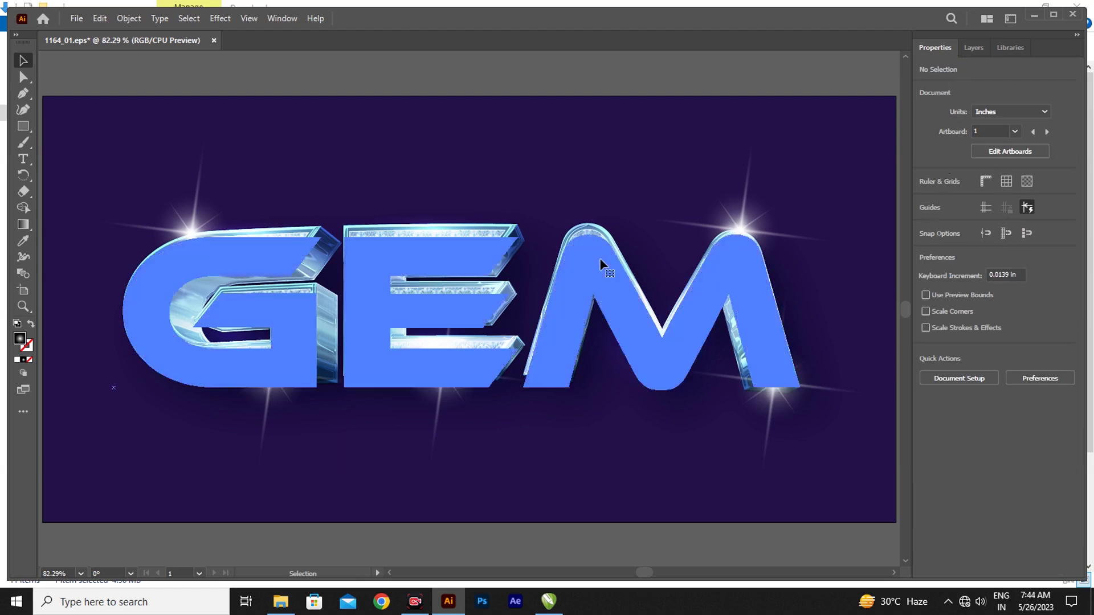
Step: Select the GEM text and inspect its fill colour settings without changing them
click(625, 275)
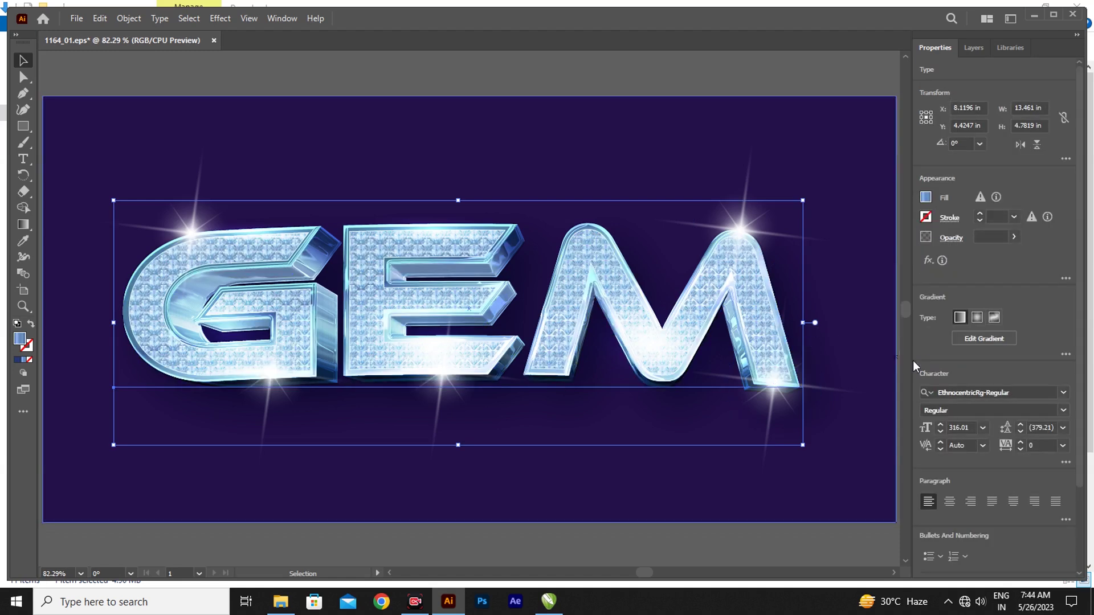
click(926, 199)
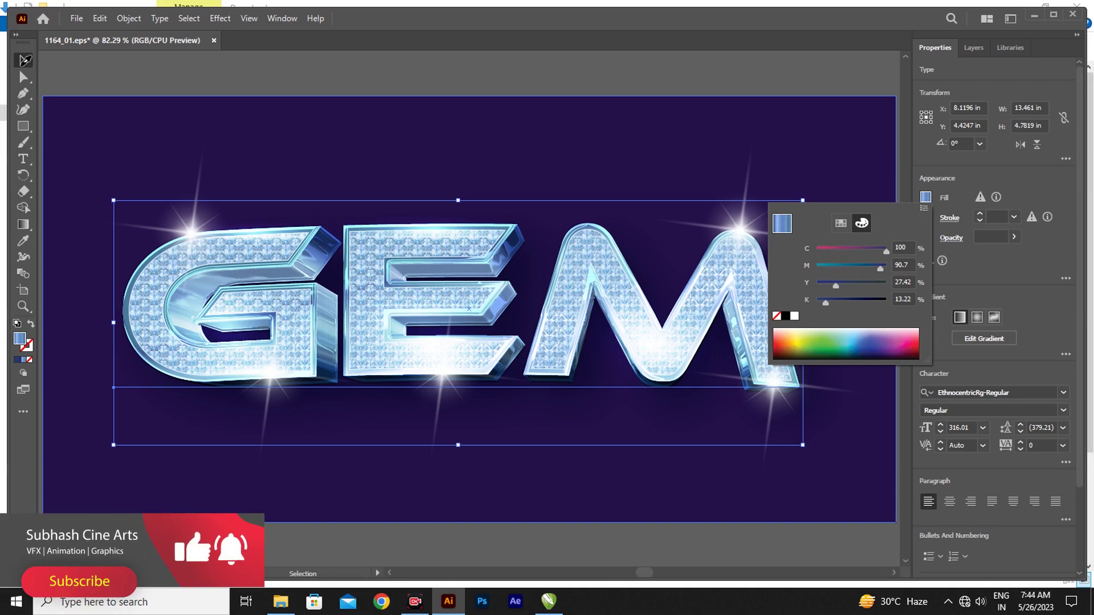
click(25, 59)
click(252, 77)
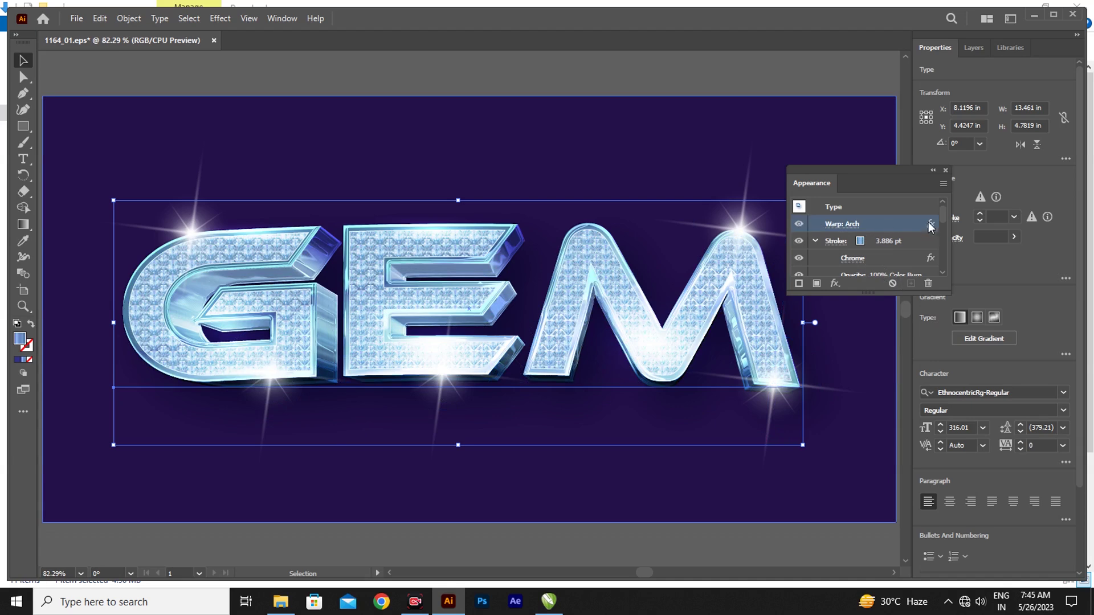
Step: Toggle GEM's Warp: Arch and Drop Shadow off and on, then hide its stroke
click(799, 223)
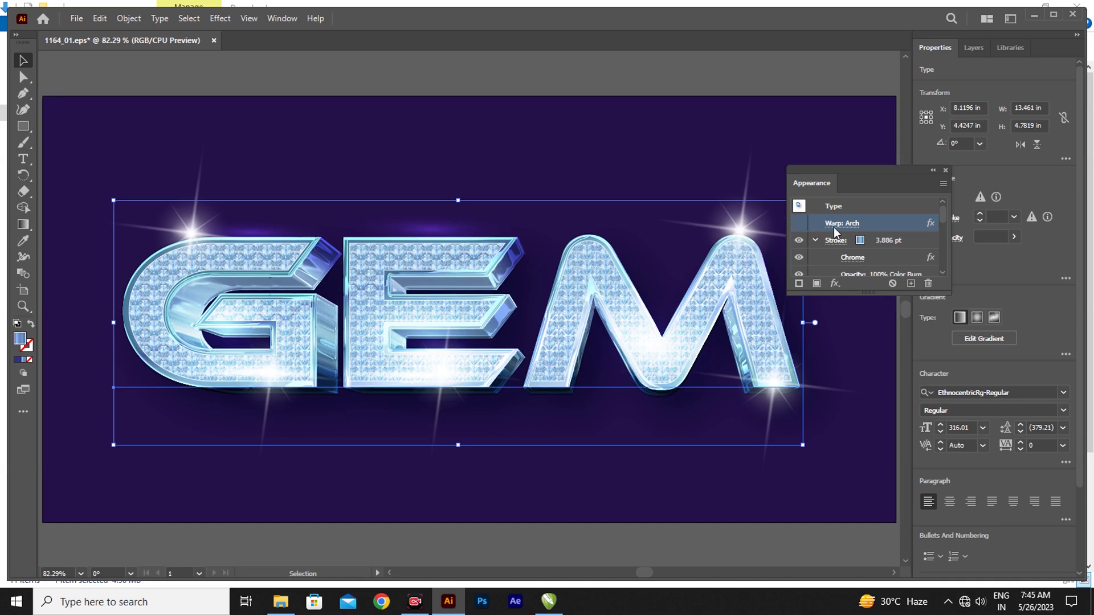
click(798, 222)
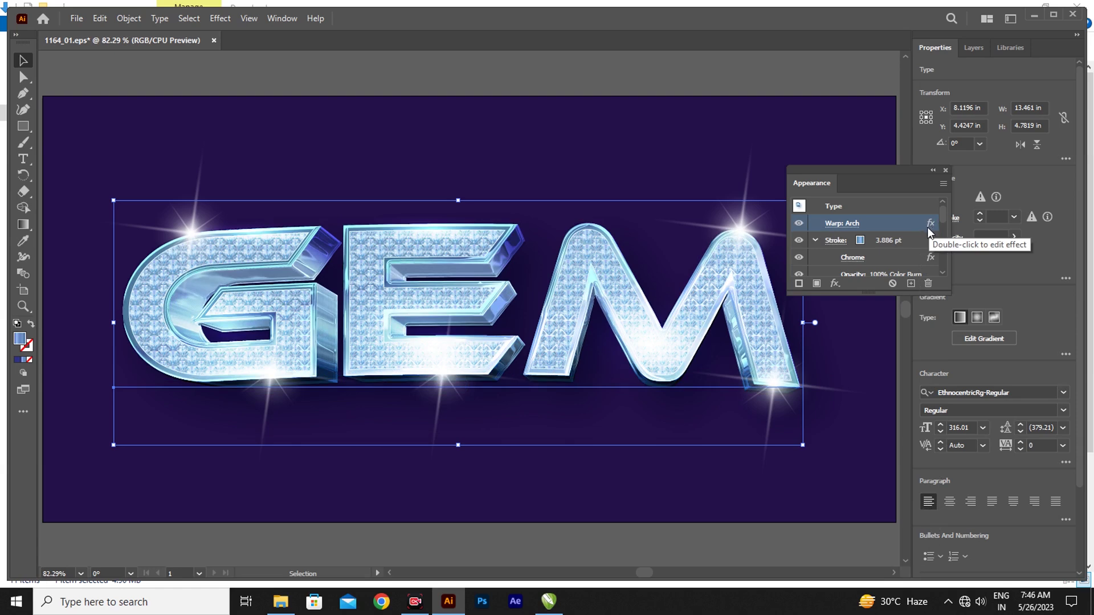
drag(943, 217, 950, 264)
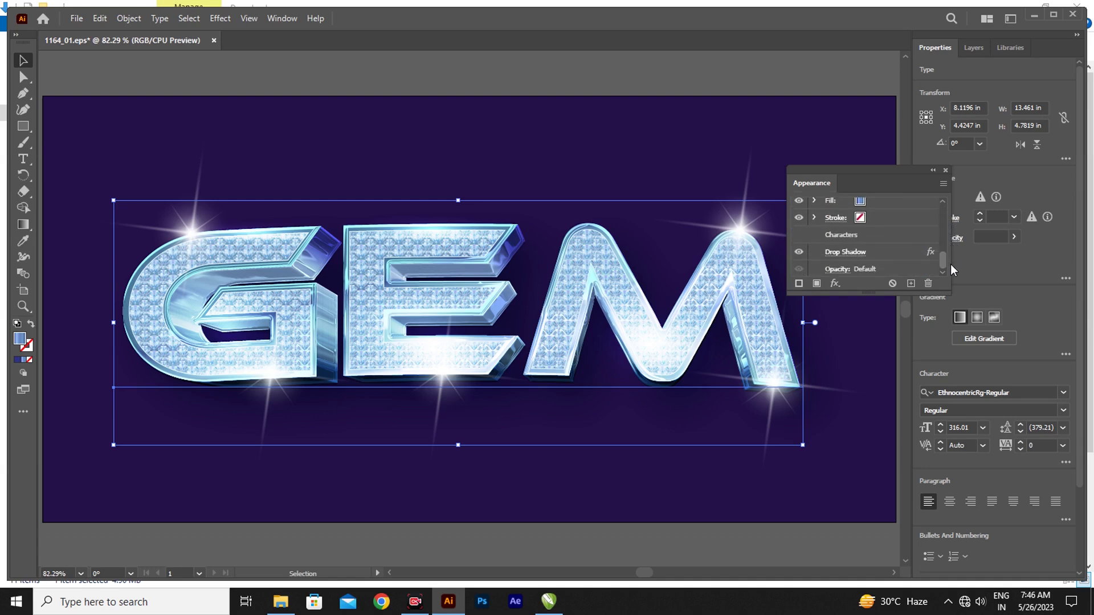
click(797, 254)
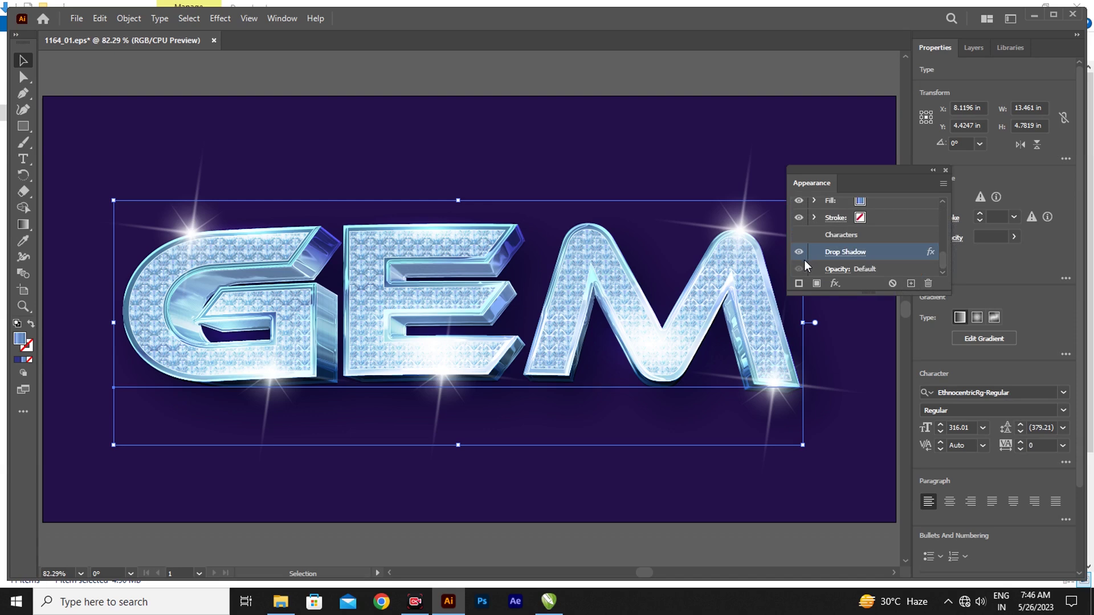
click(803, 255)
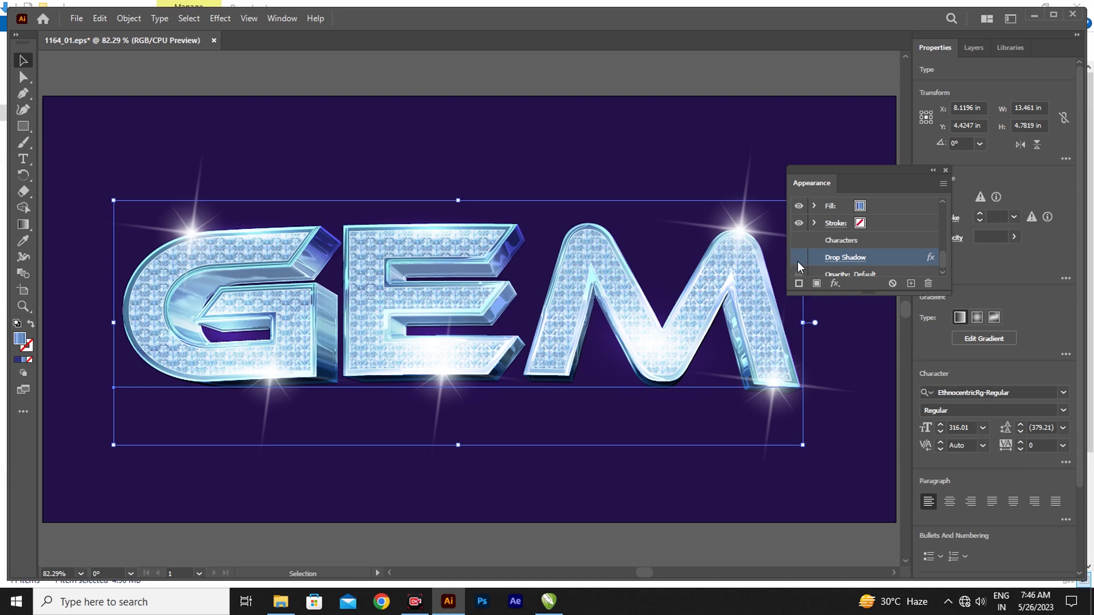
click(798, 261)
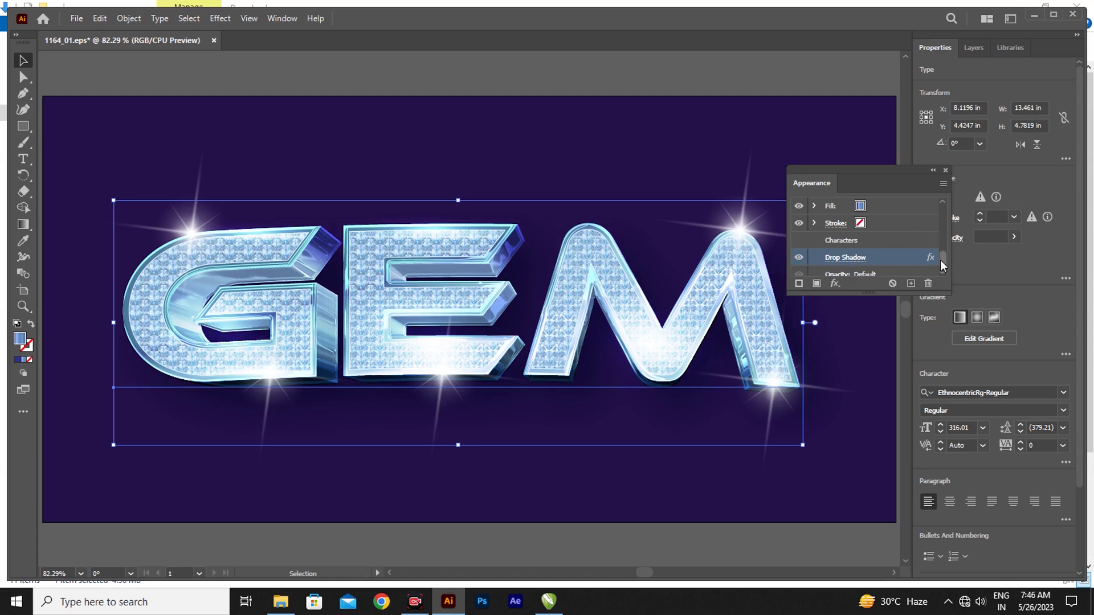
drag(940, 260, 939, 254)
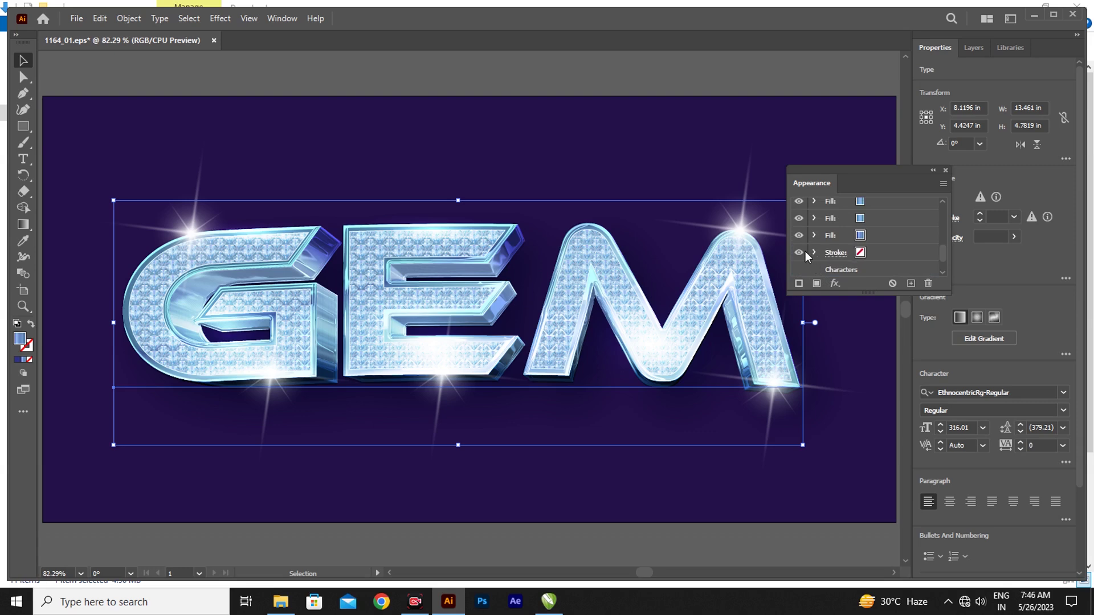
click(798, 253)
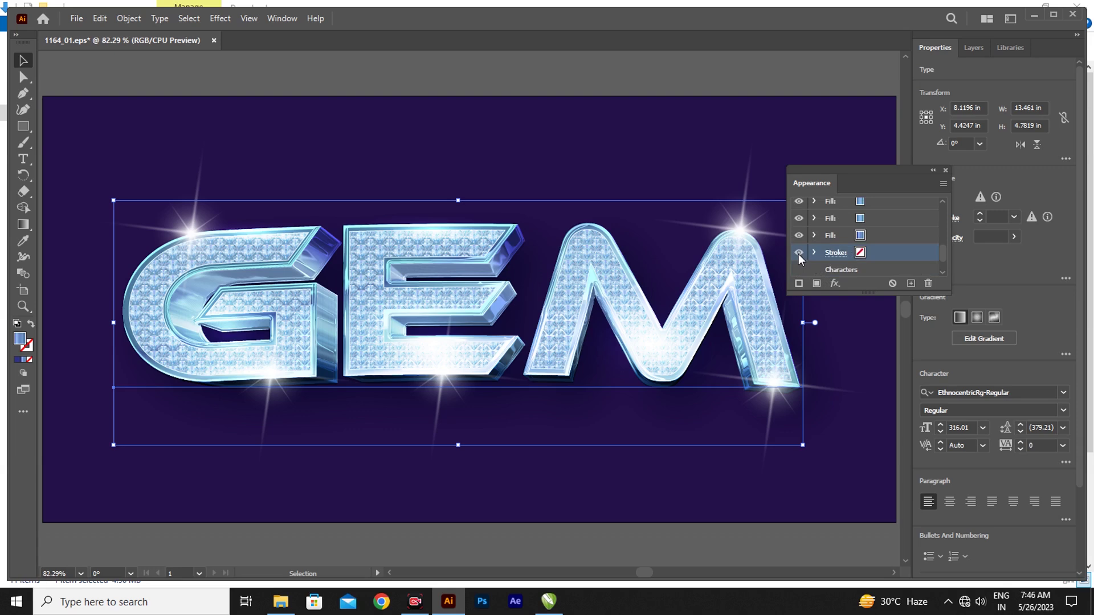
click(798, 254)
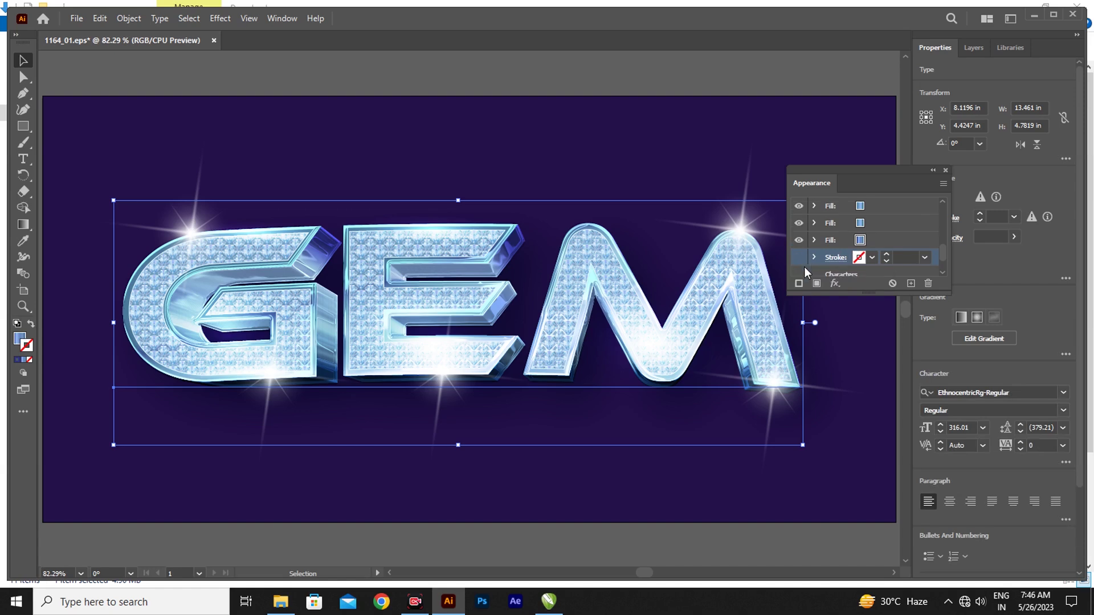
click(860, 242)
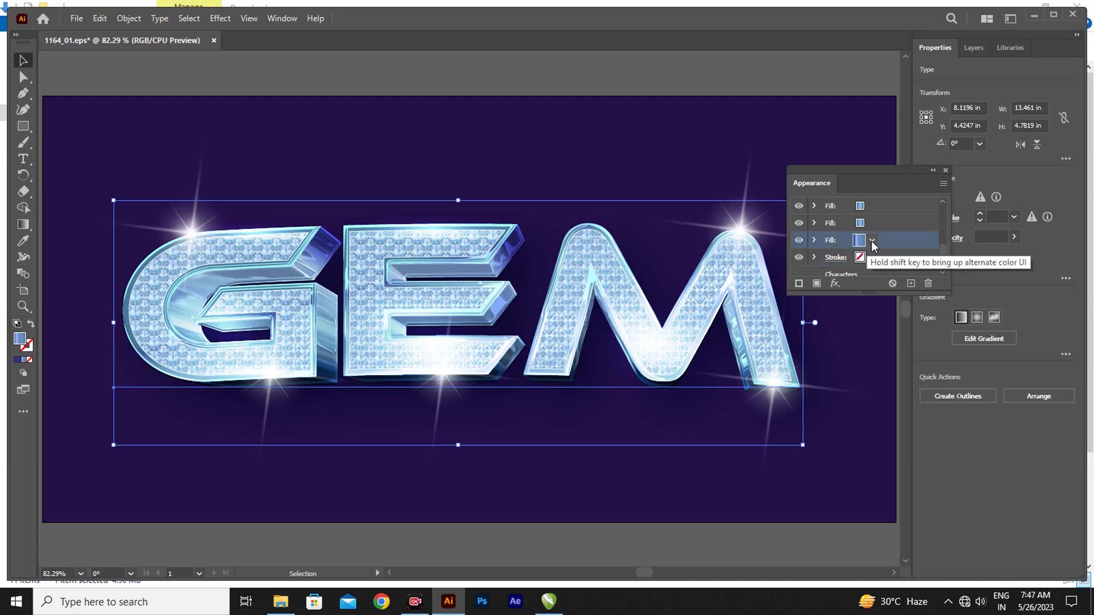
click(869, 242)
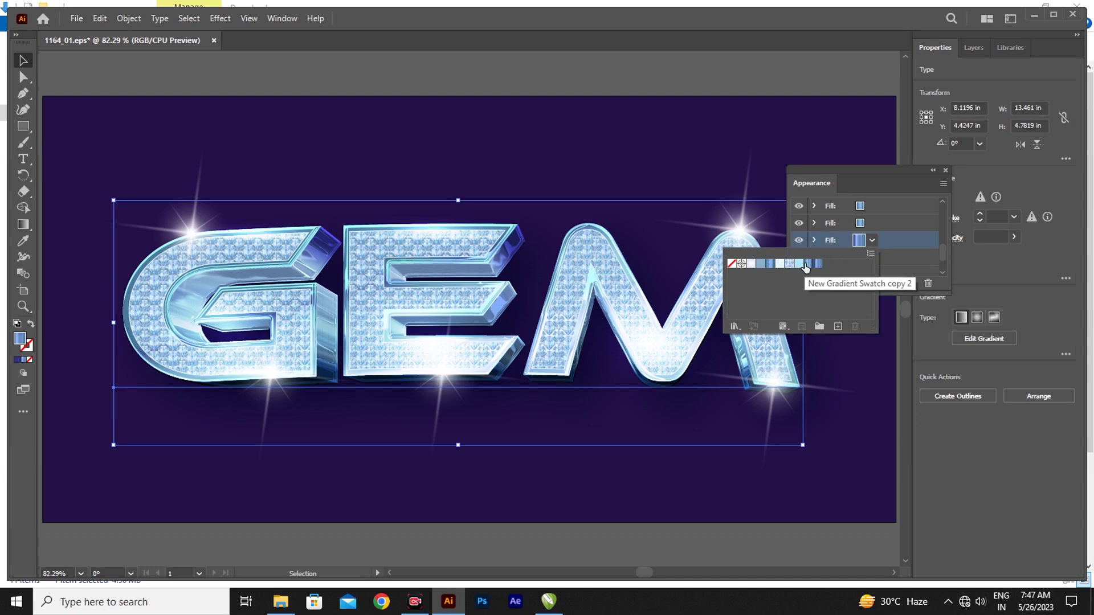
click(798, 264)
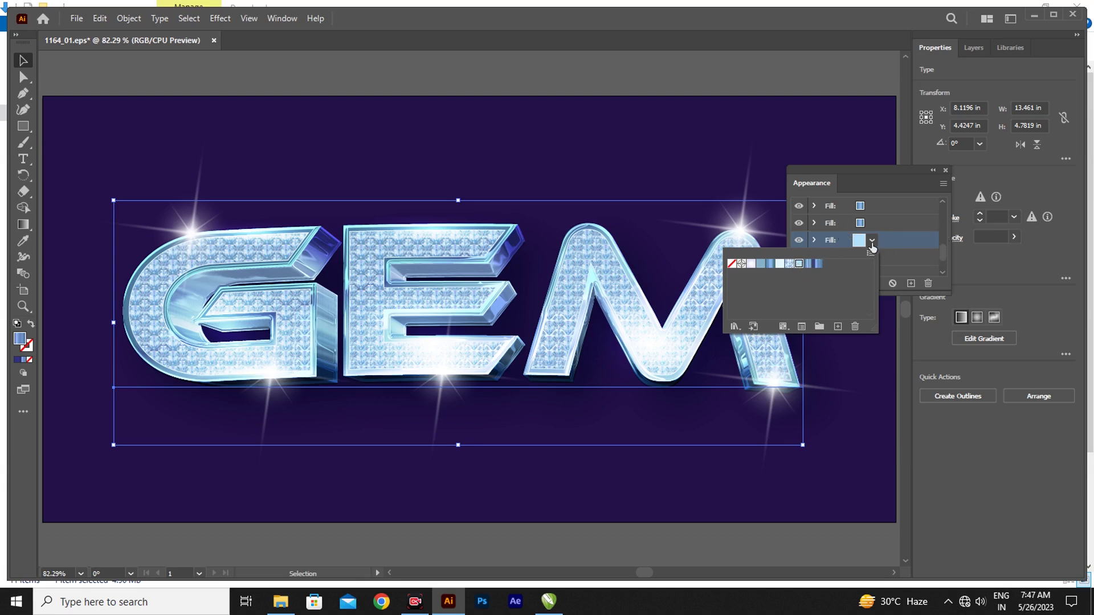
click(913, 205)
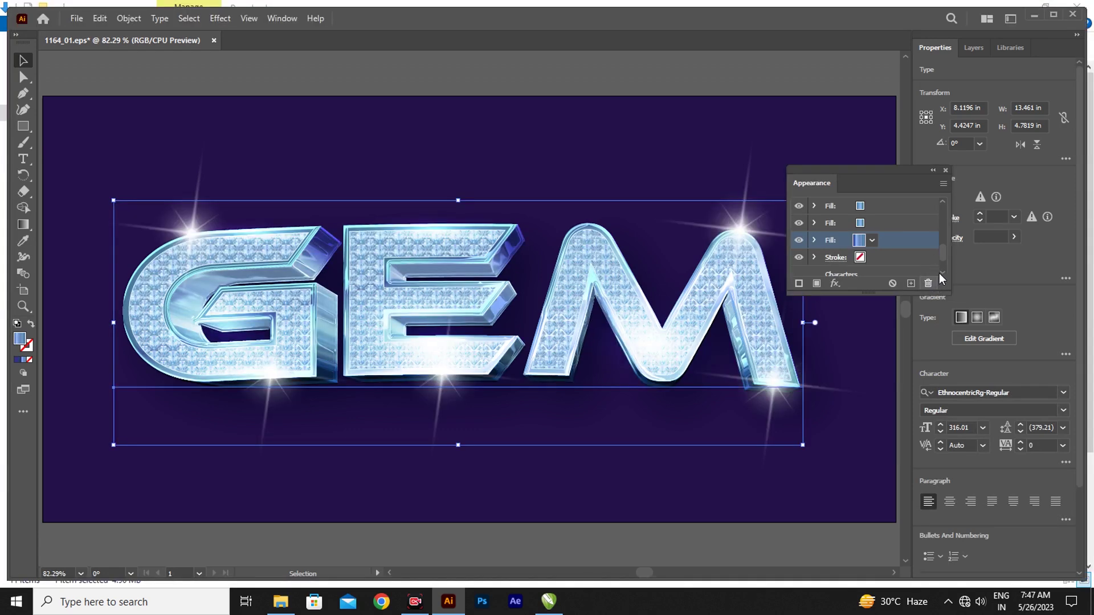
drag(941, 253, 943, 206)
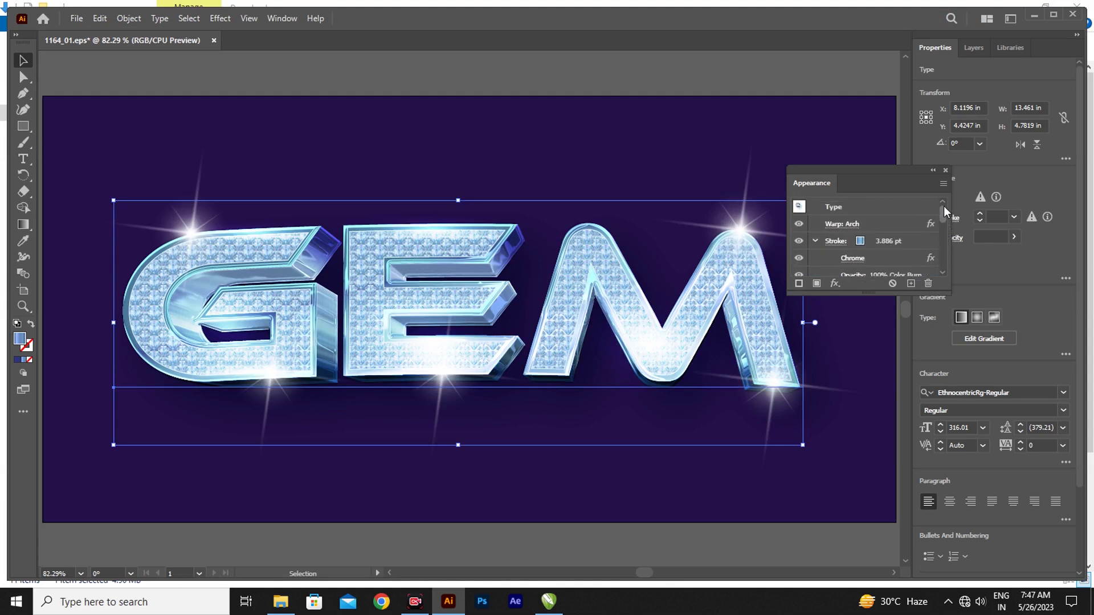
Step: Select the background rectangle and open the swatch list for its added fill
click(796, 113)
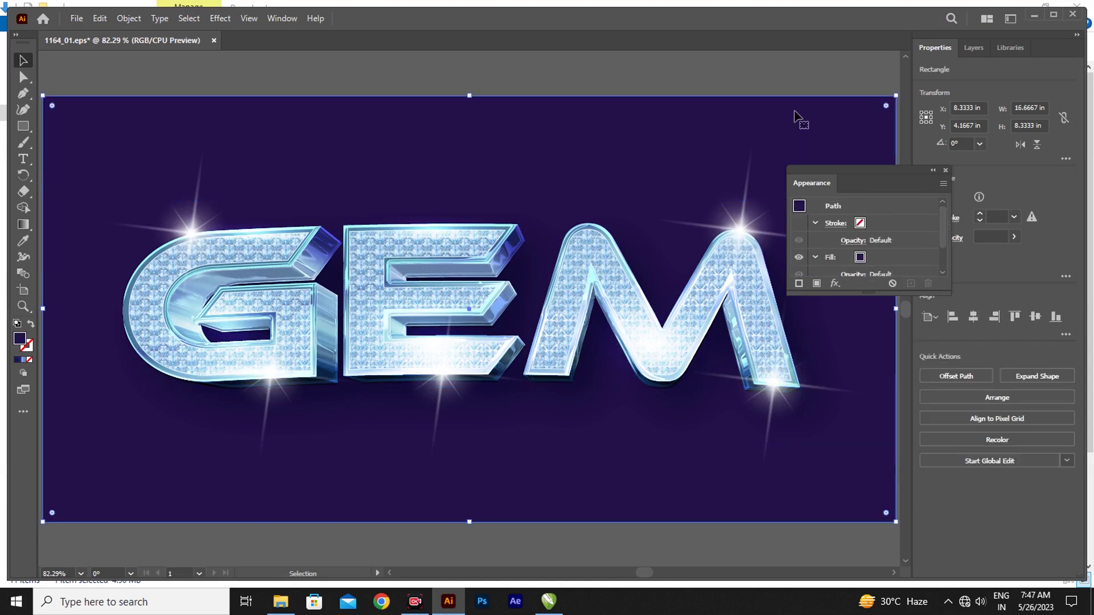
click(799, 212)
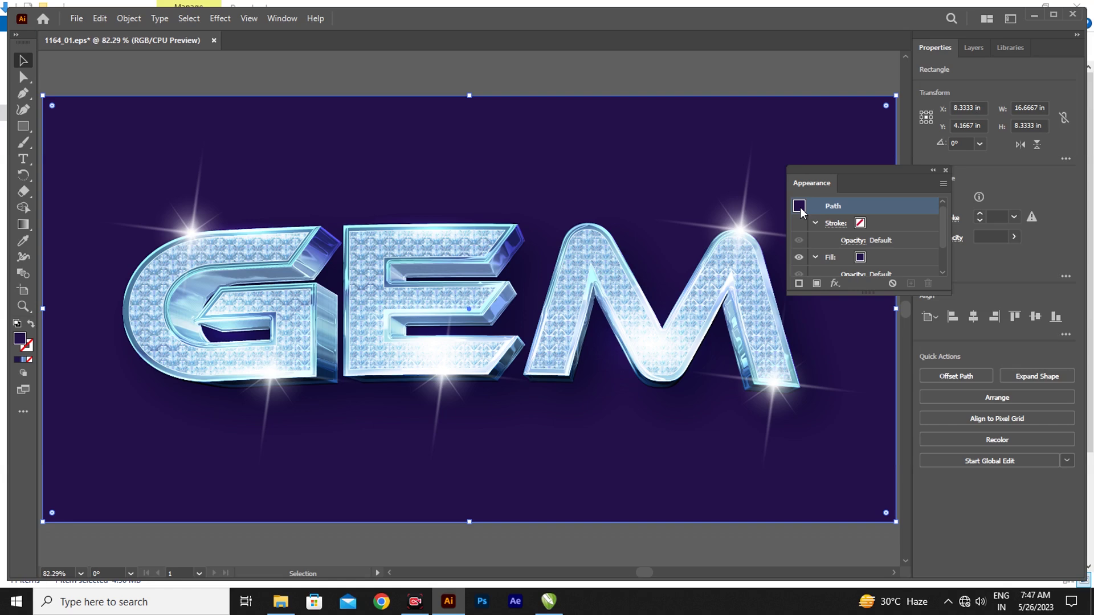
click(861, 257)
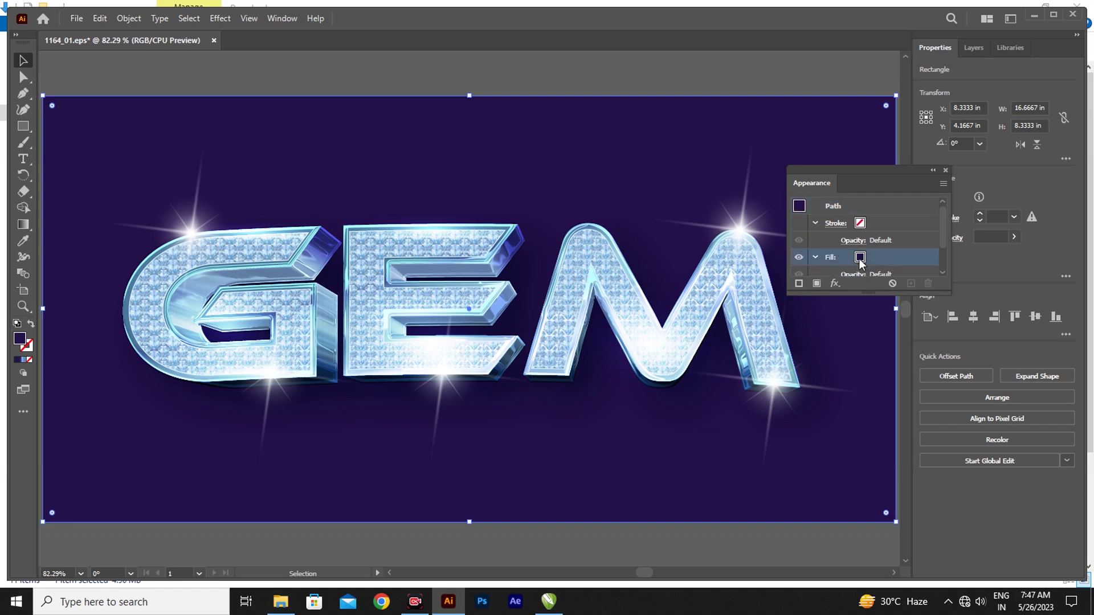
click(859, 258)
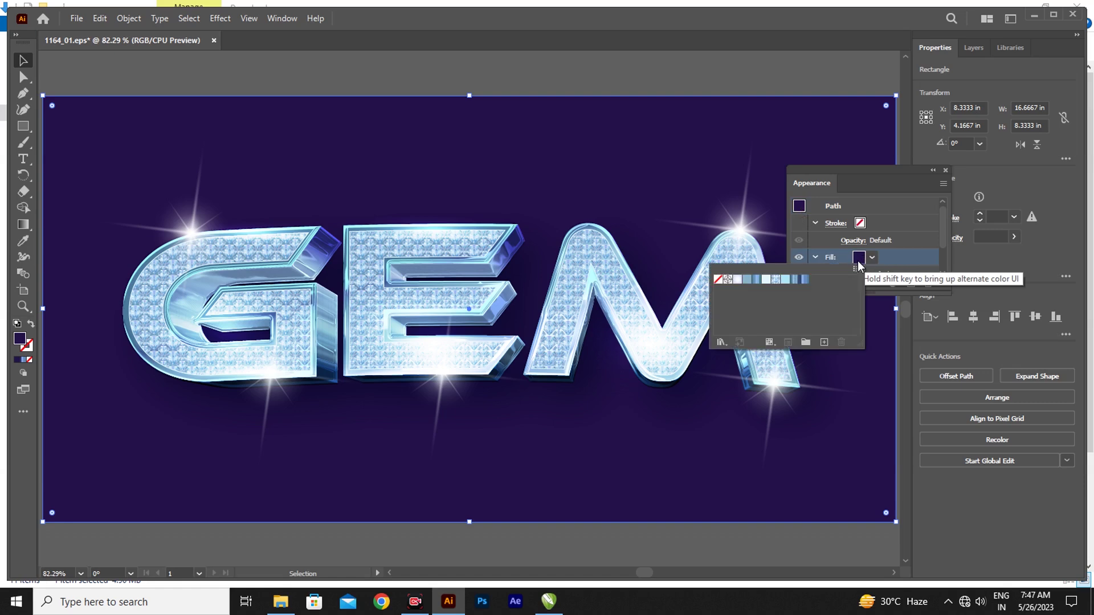
Step: Try several blue gradient and light-blue swatches, then set the fill to [None]
click(754, 282)
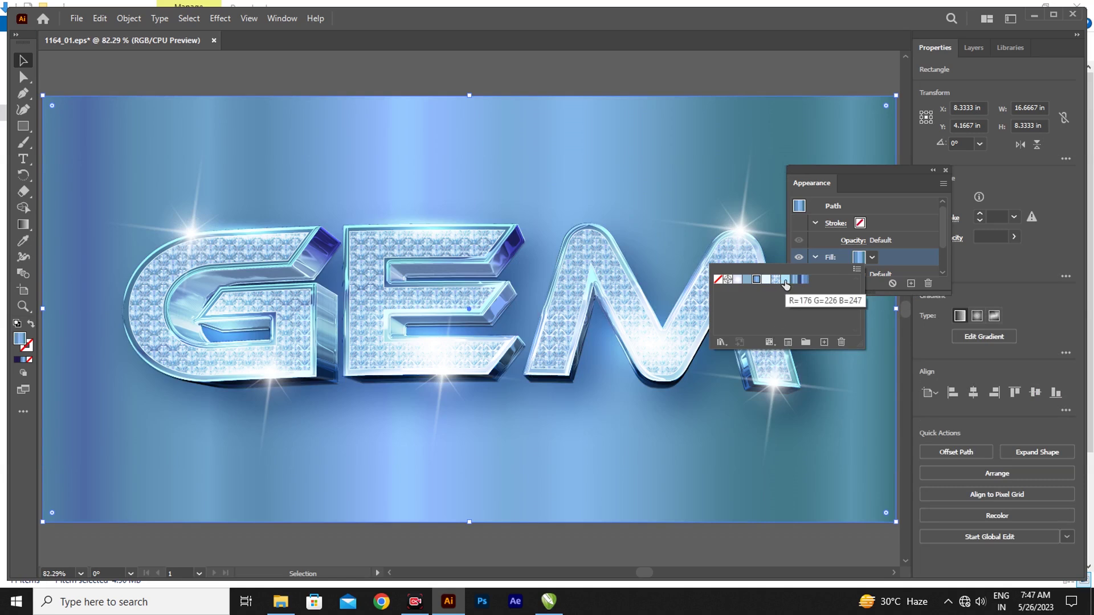
click(785, 281)
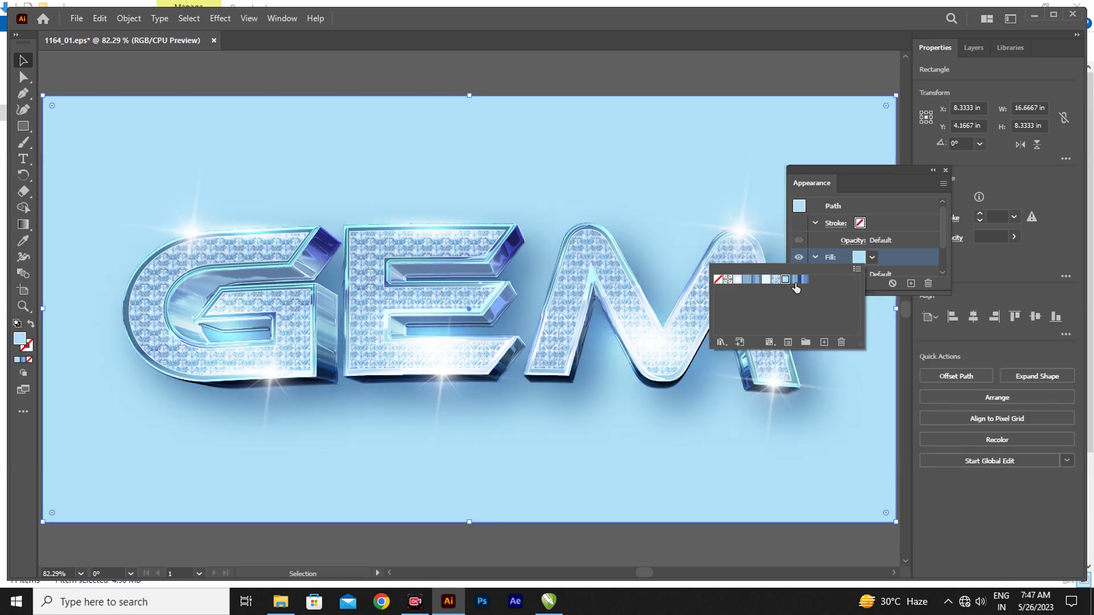
click(794, 280)
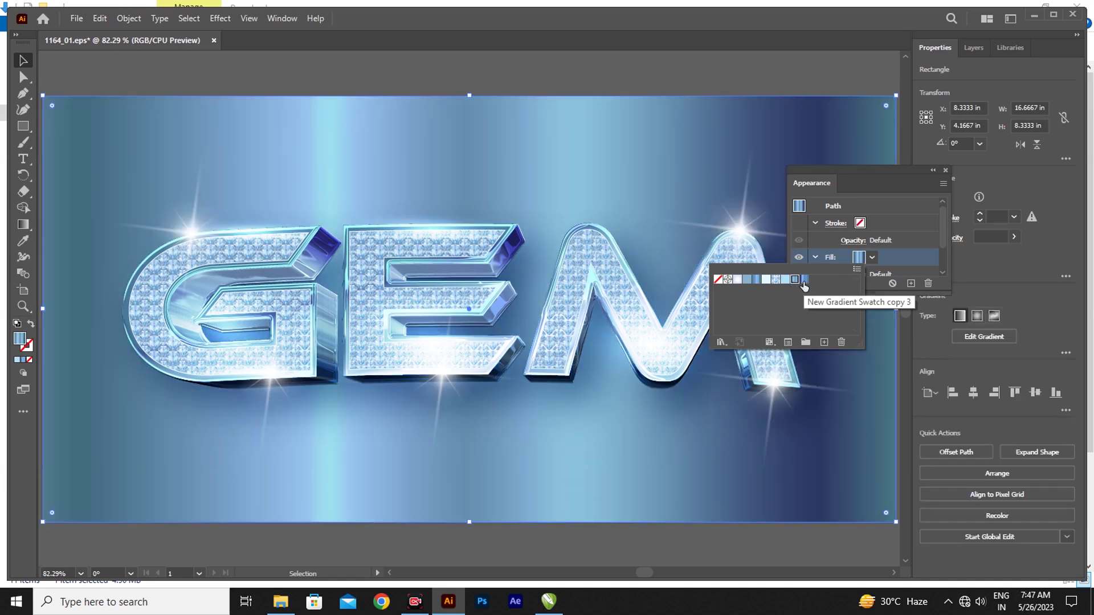
click(804, 282)
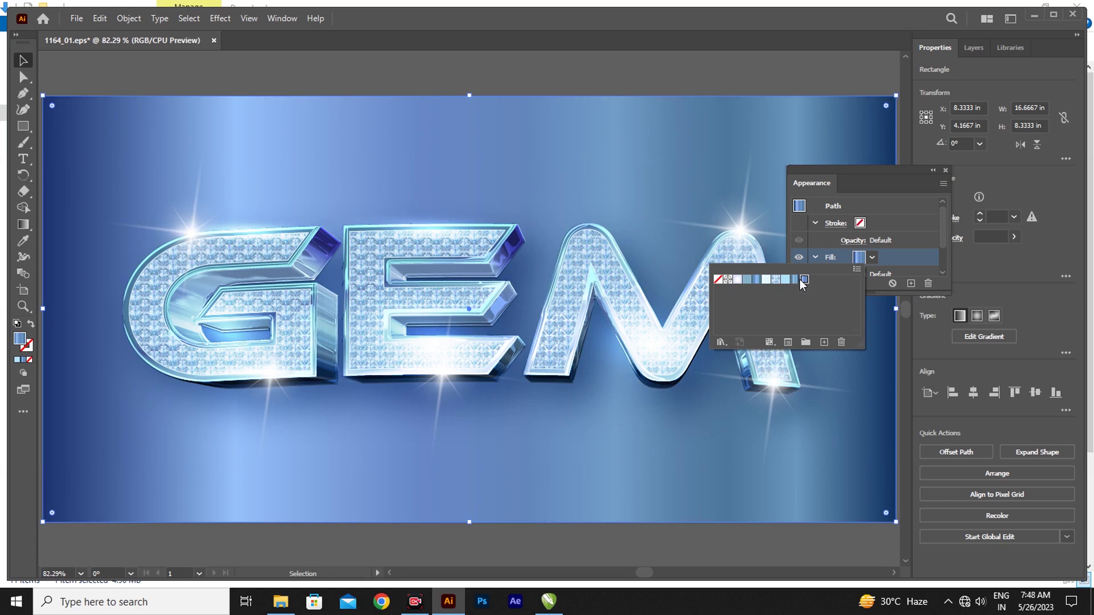
click(747, 280)
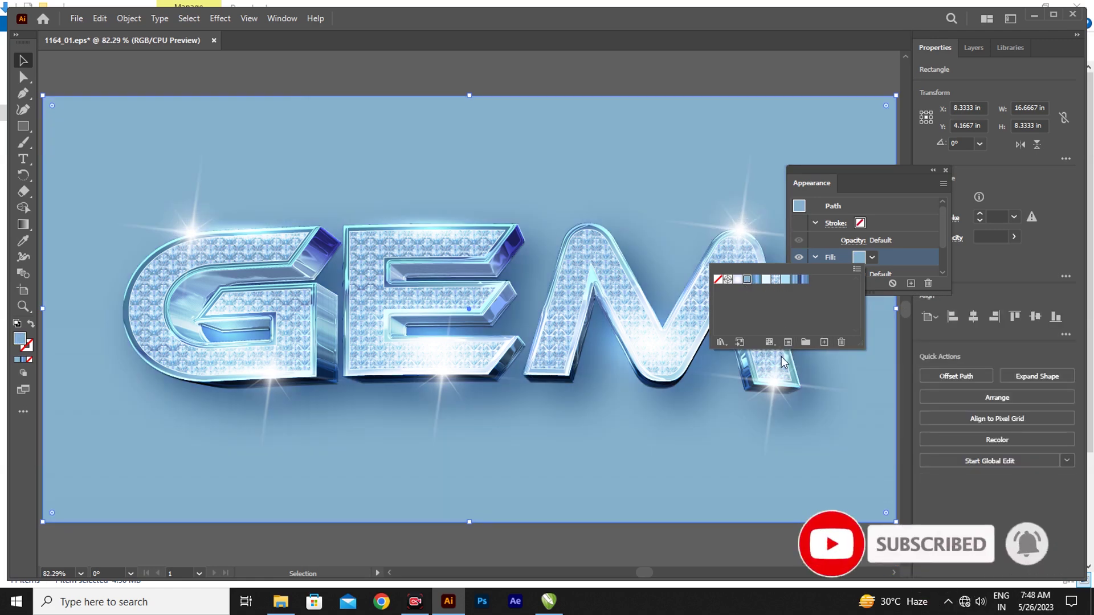
click(757, 279)
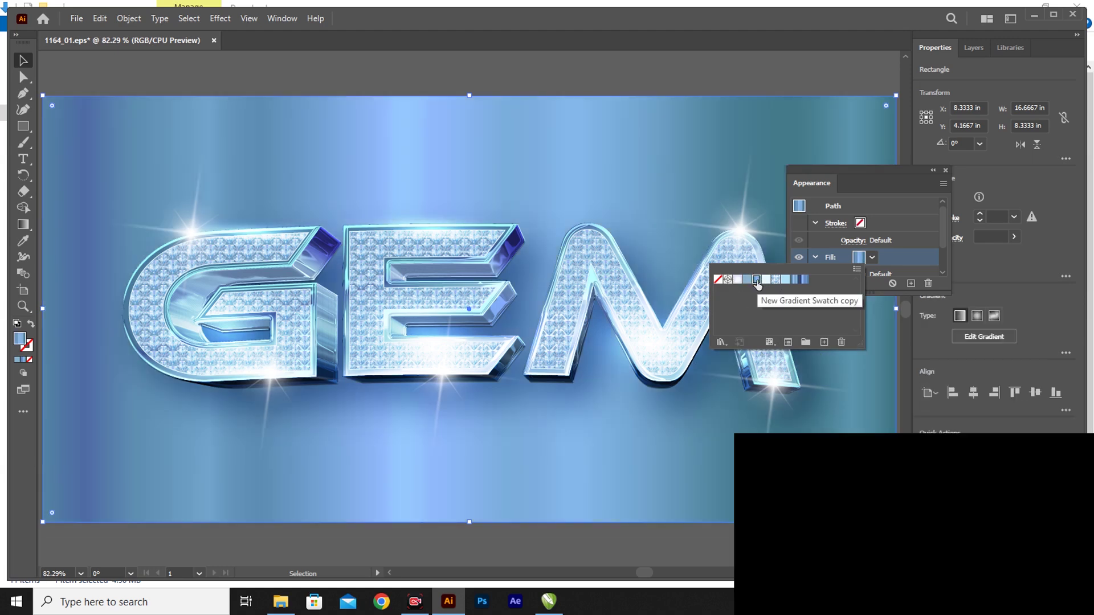
click(785, 280)
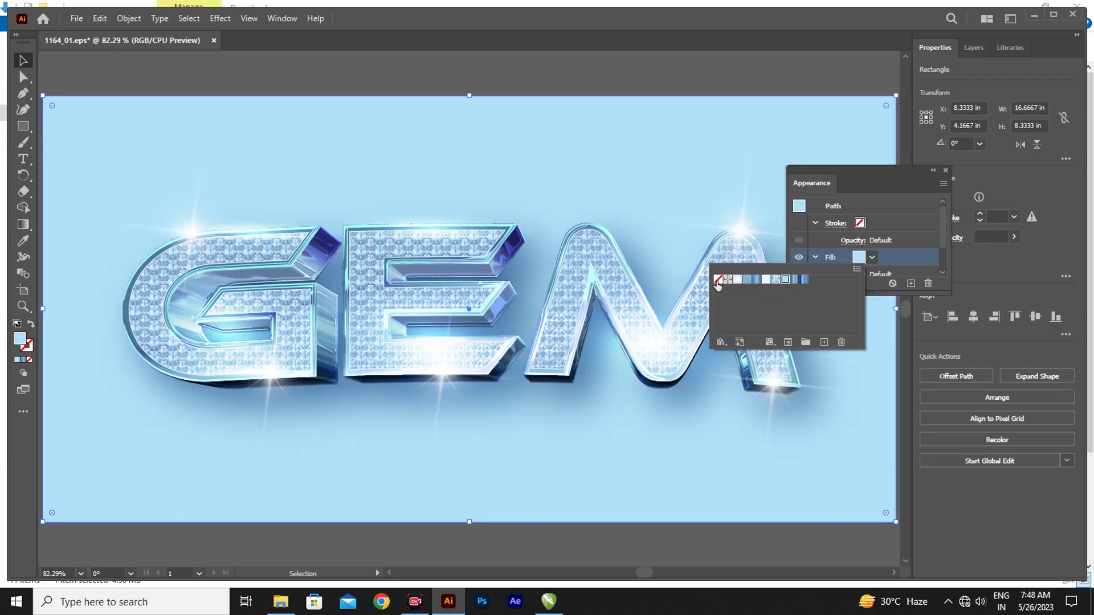
click(717, 280)
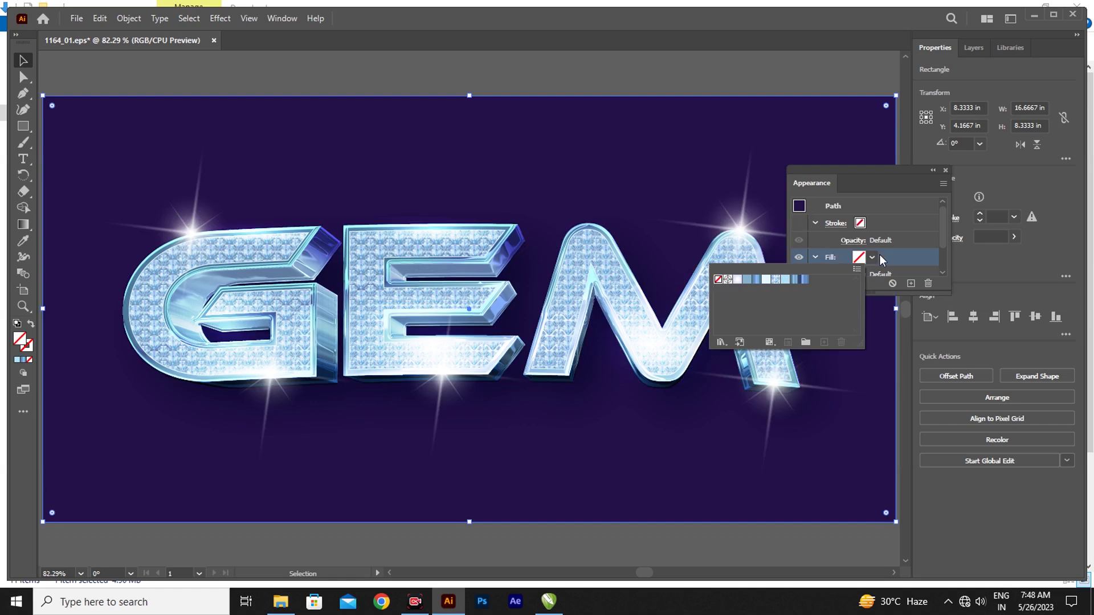
click(901, 181)
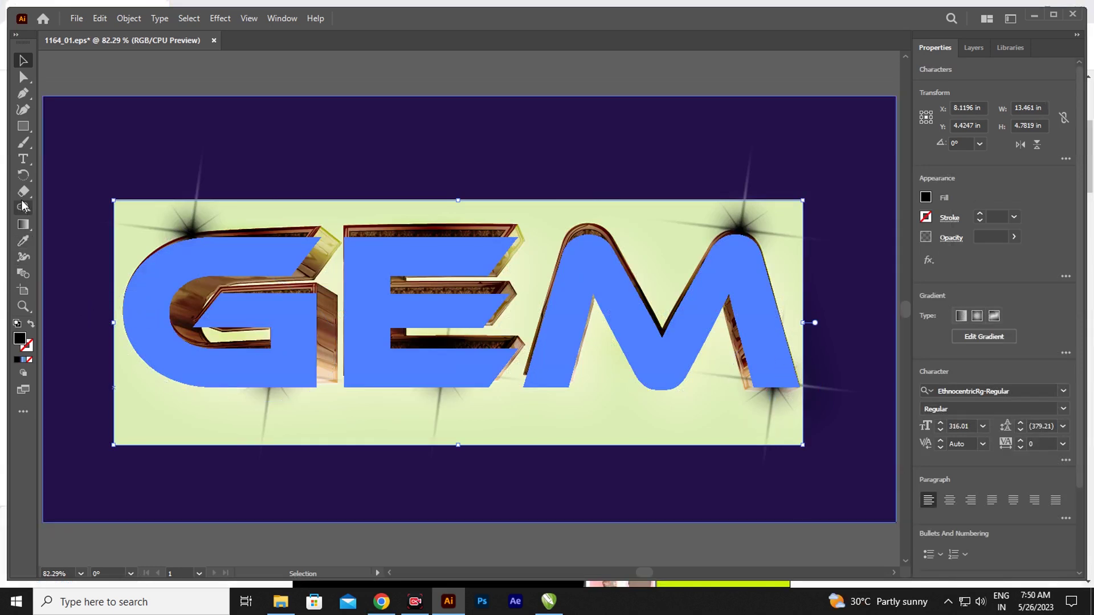
Step: Replace the GEM lettering with a Devanagari word, keeping the diamond effect
click(23, 163)
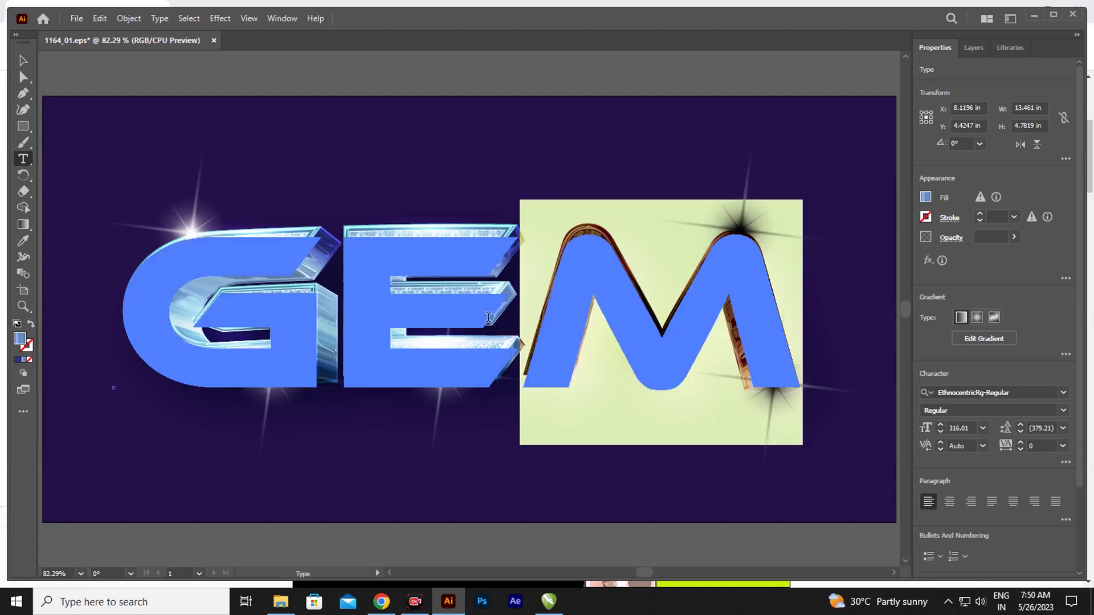
ctrl+click(238, 356)
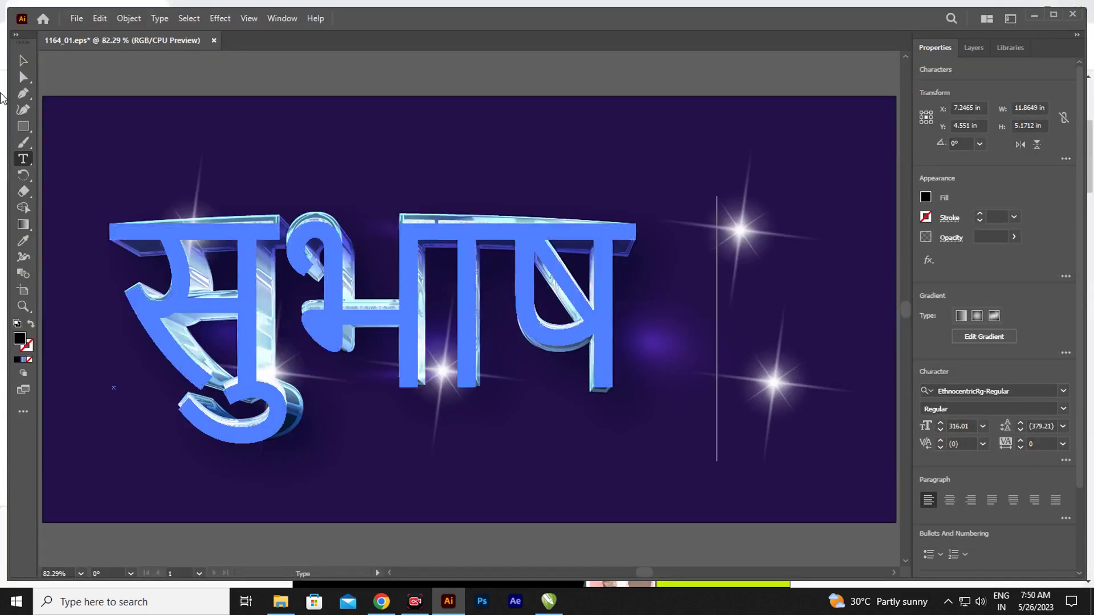
click(23, 60)
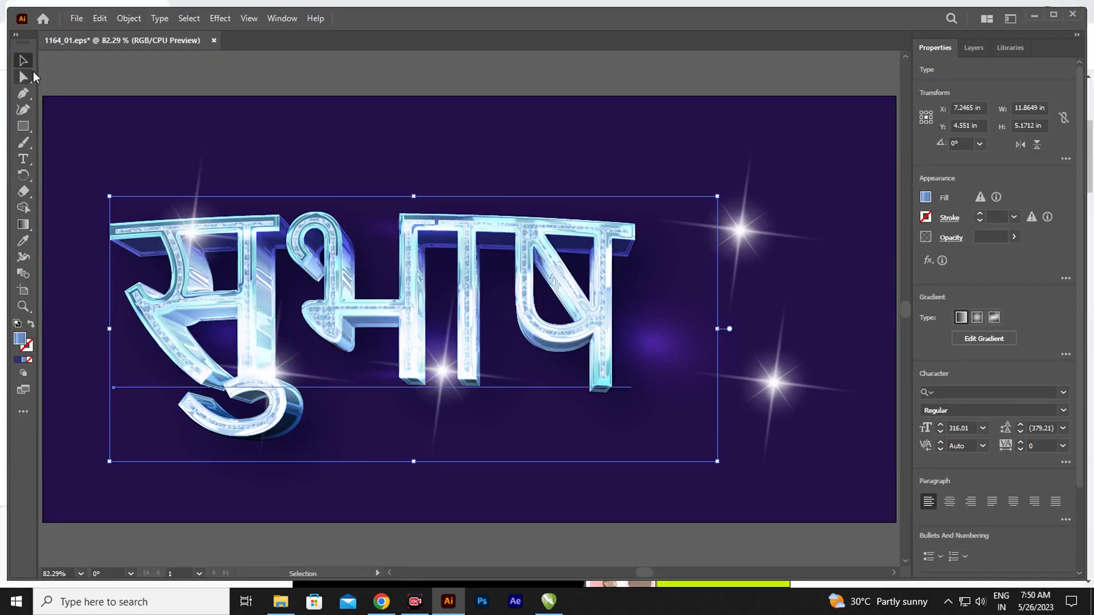
Step: Filter the font family list to 'khand' to preview Khand weights
click(1063, 392)
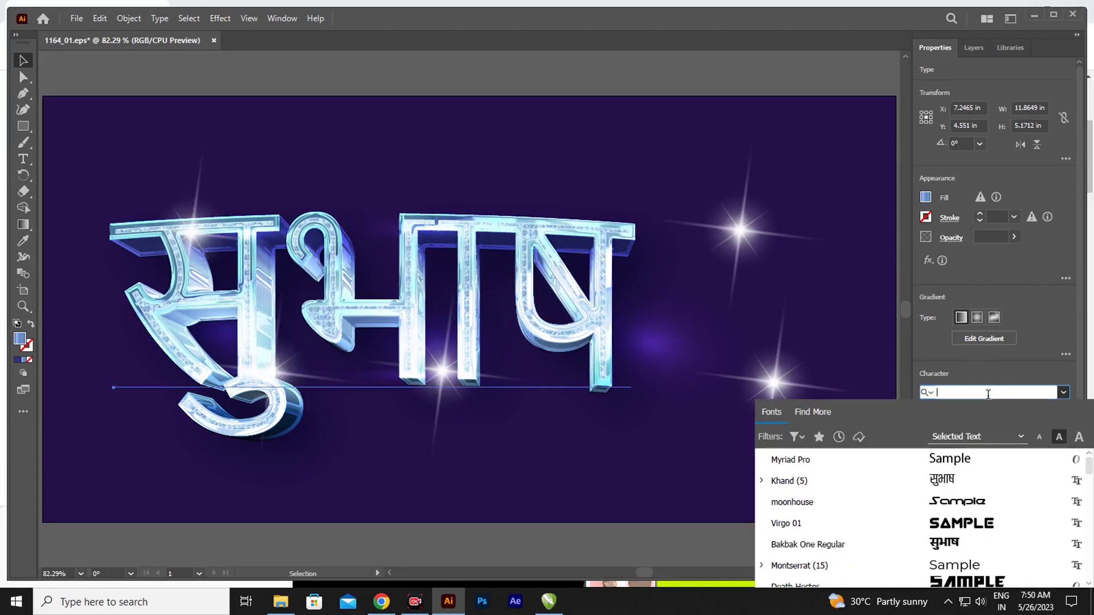
text(kha)
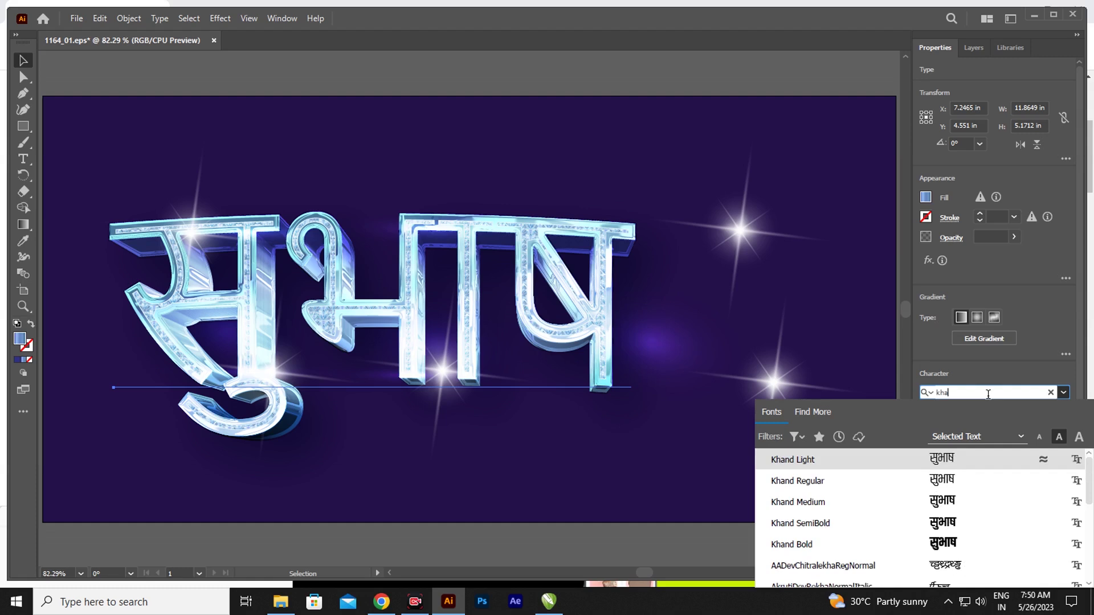
text(nd)
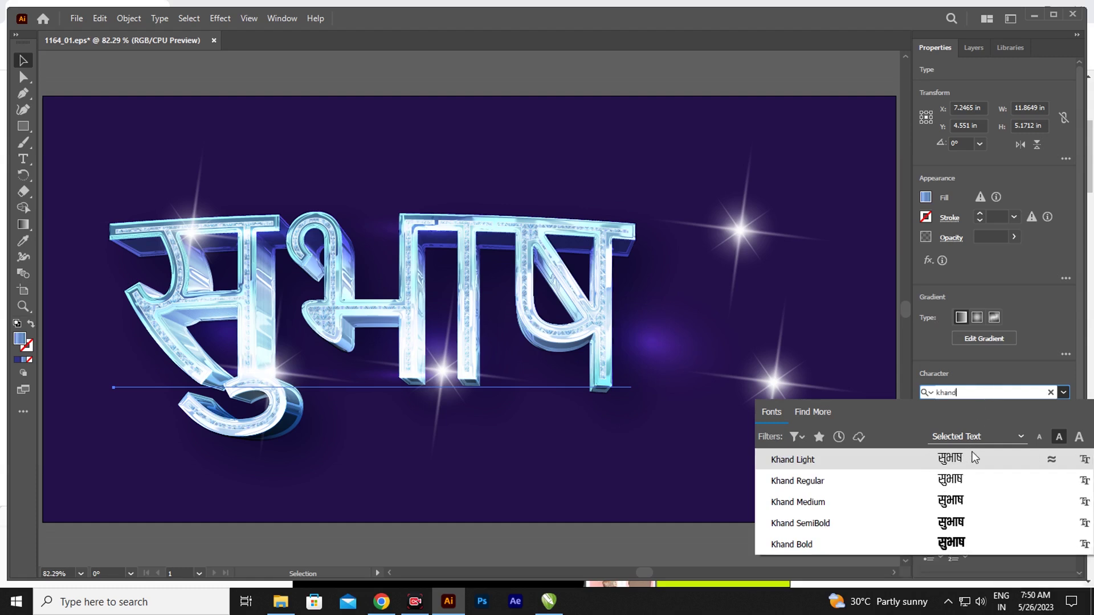